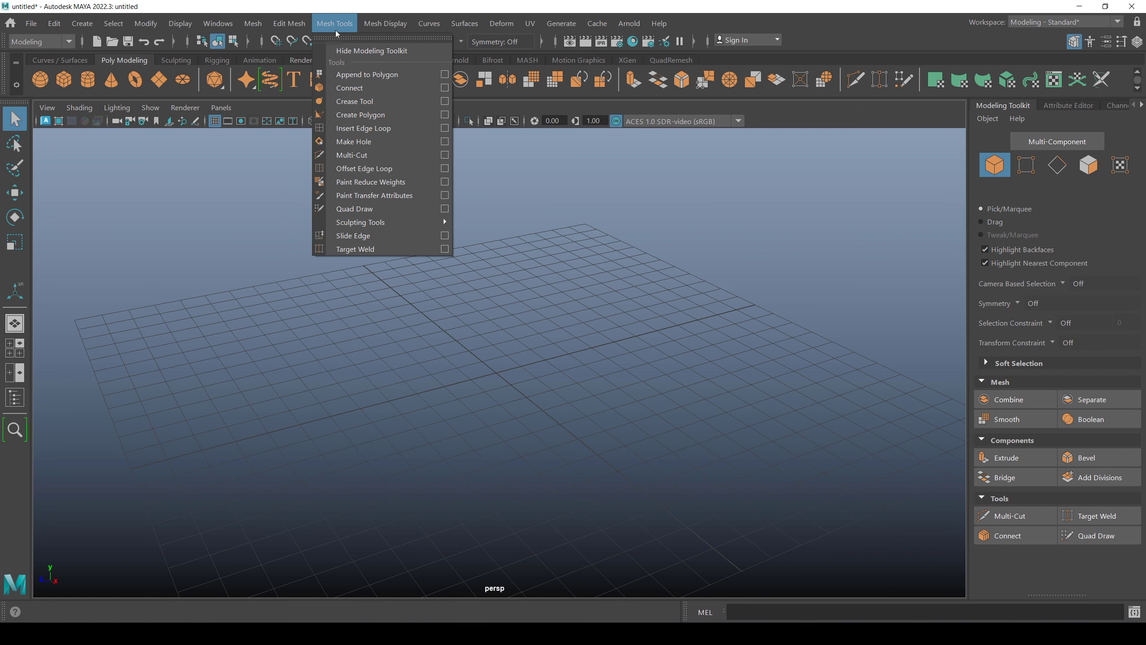
# Draw a six-corner polygon on the grid with Create Polygon, producing polySurface1.
pyautogui.click(360, 116)
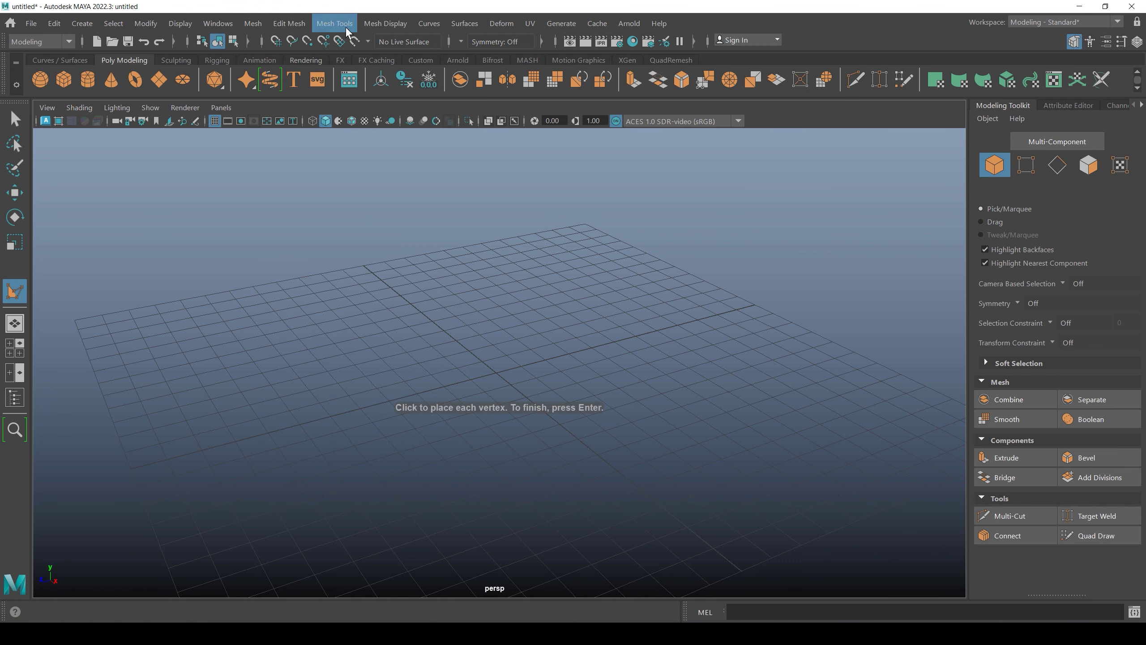
pyautogui.click(426, 382)
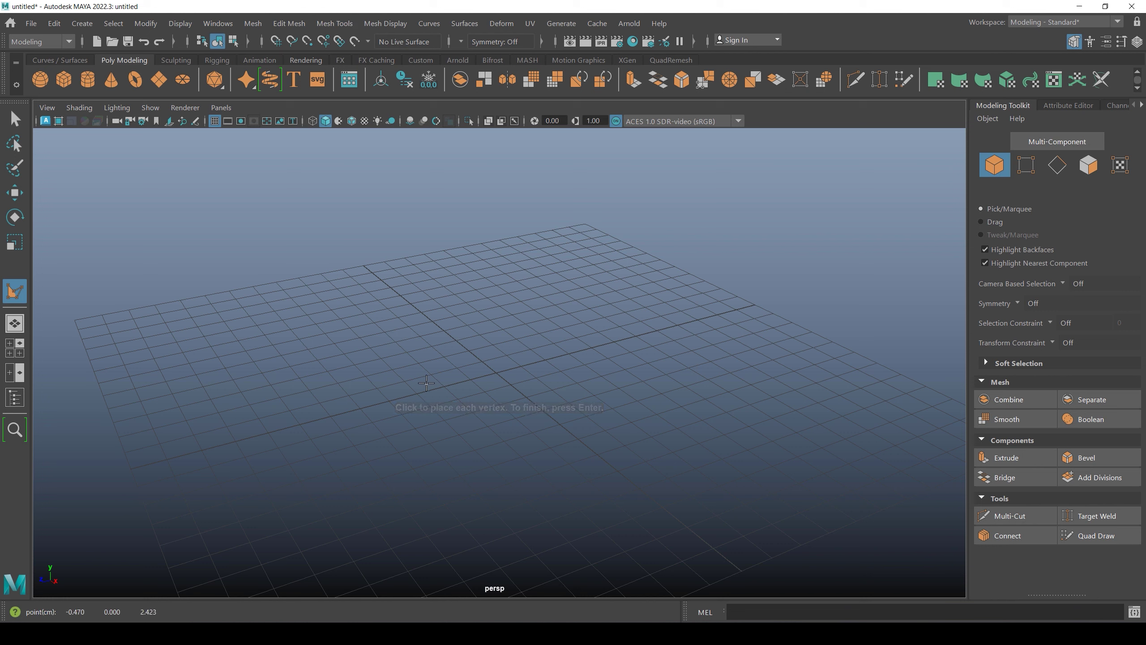
pyautogui.click(465, 337)
pyautogui.click(603, 351)
pyautogui.click(721, 456)
pyautogui.click(586, 473)
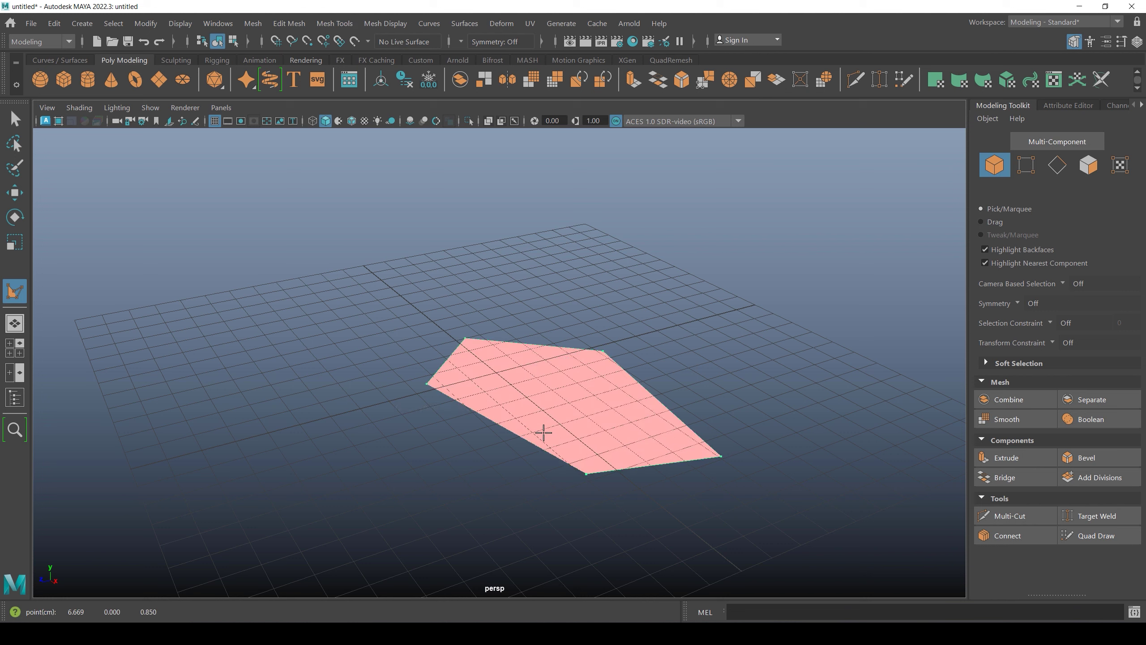
pyautogui.click(504, 425)
pyautogui.keyDown('alt'); pyautogui.moveTo(504, 425); pyautogui.dragTo(562, 375); pyautogui.keyUp('alt')
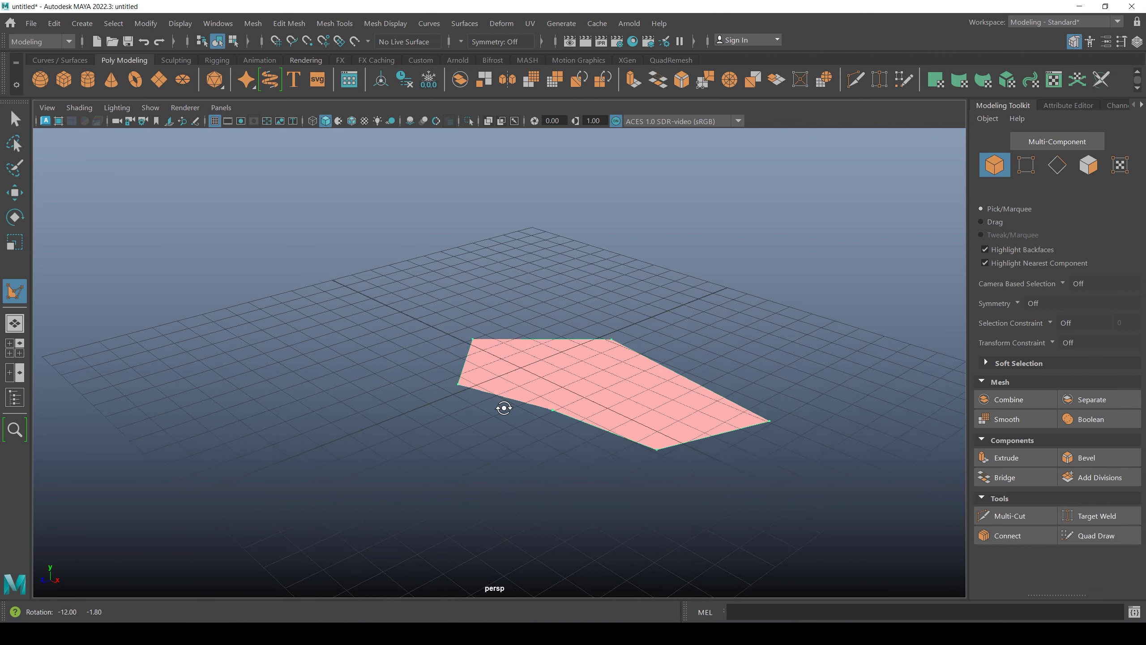
pyautogui.press('Return')
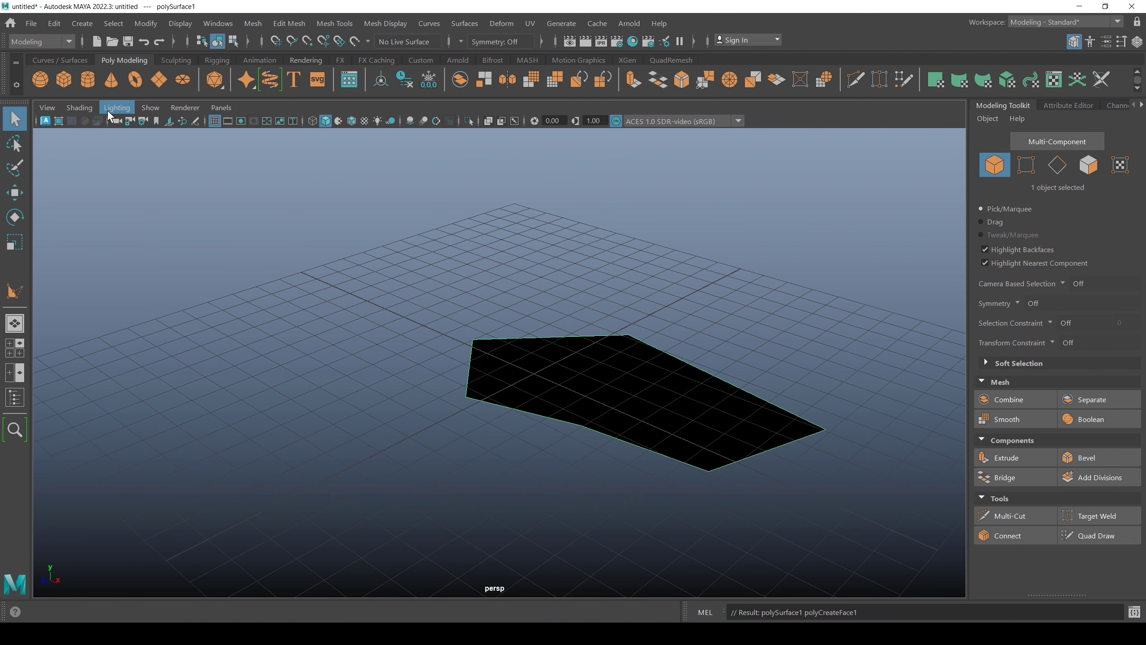
# Enable Two Sided Lighting and select polySurface1's face f[0] in face mode.
pyautogui.click(81, 108)
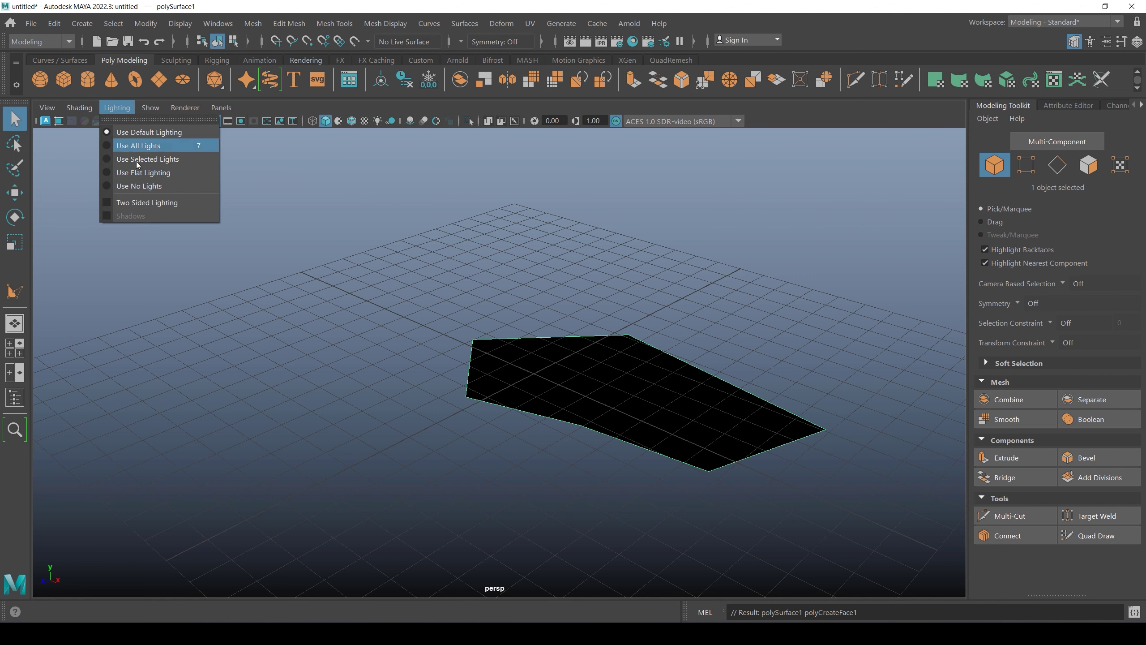
pyautogui.click(141, 204)
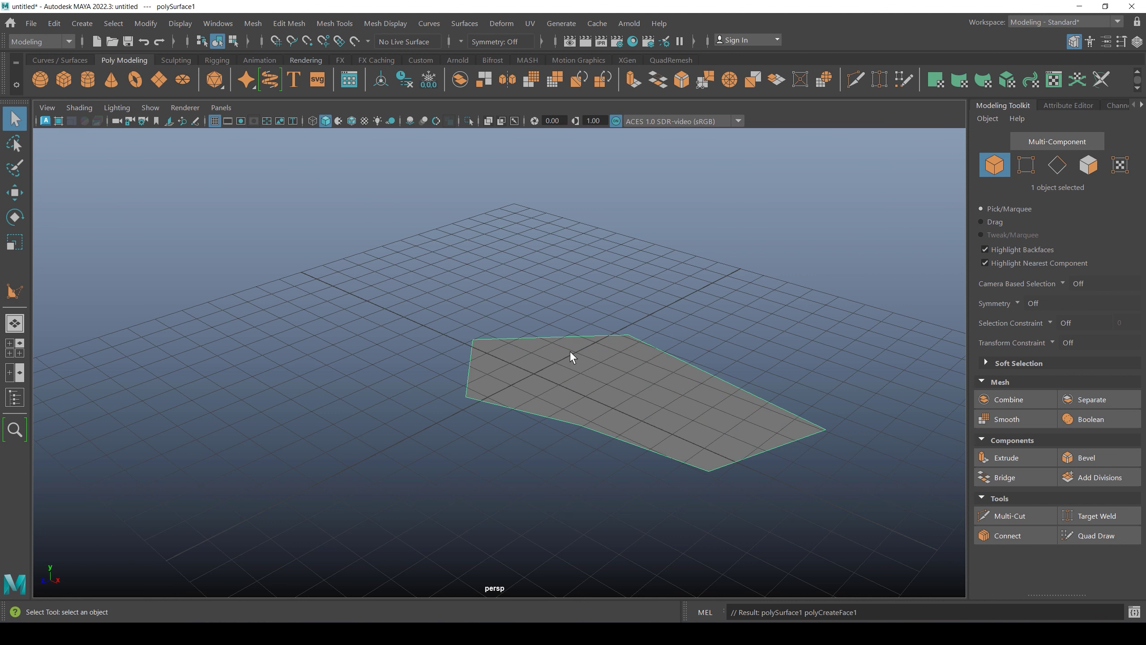
pyautogui.moveTo(616, 370); pyautogui.dragTo(613, 308, button='right')
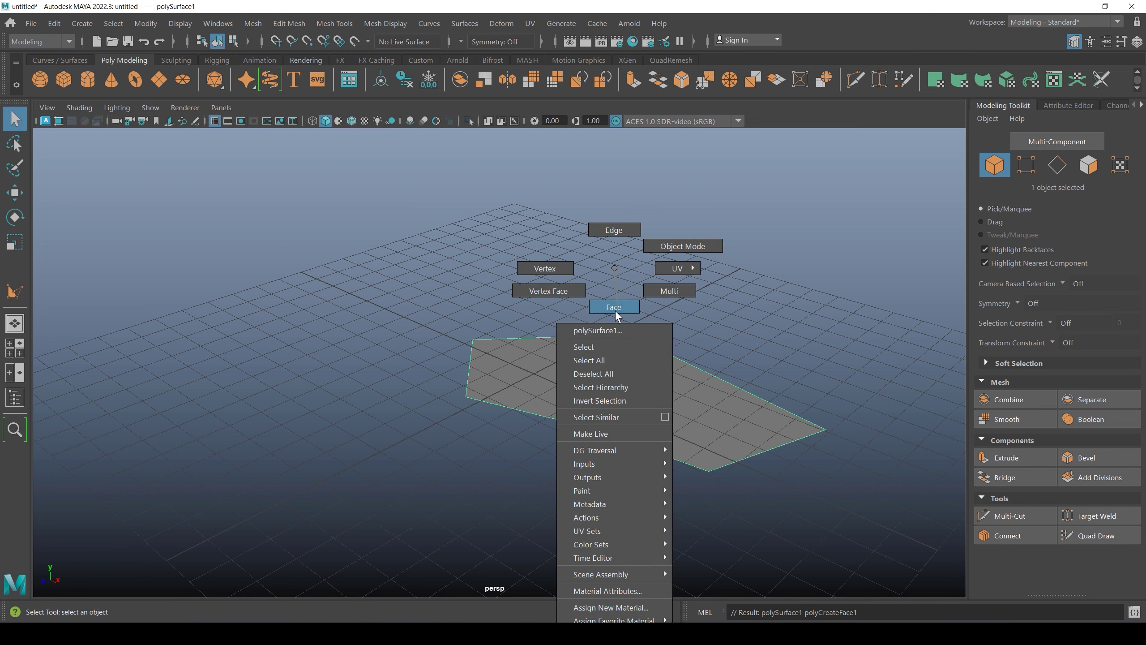
pyautogui.click(543, 342)
pyautogui.click(633, 79)
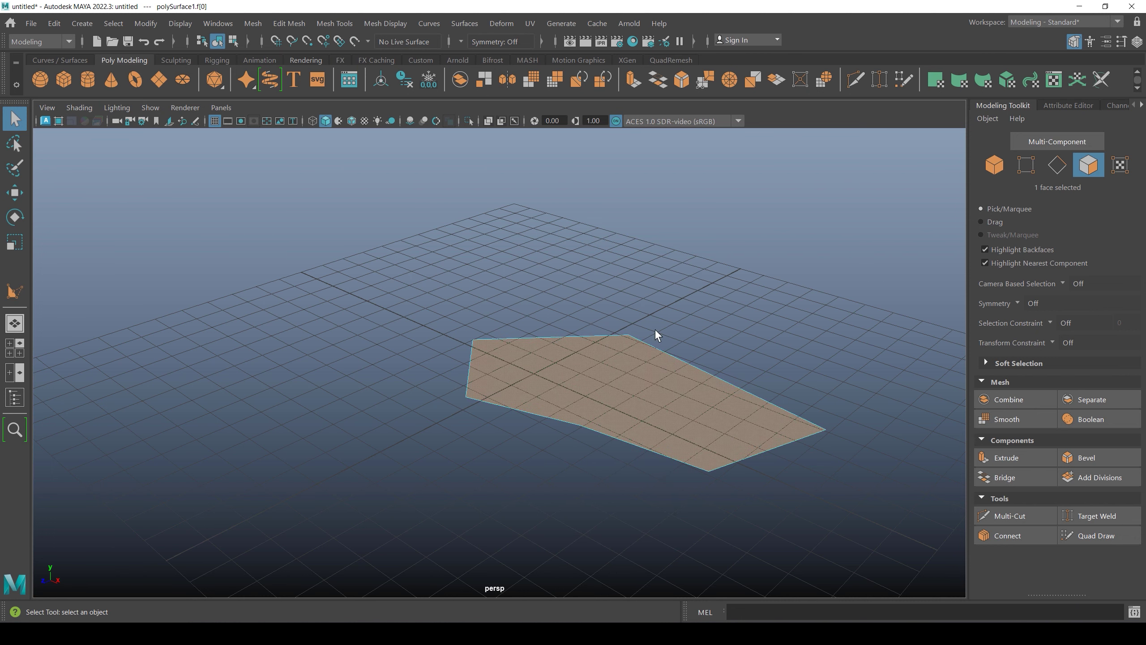
# Extrude the face upward into a block and scale its top to 0.857 in X and Z.
pyautogui.moveTo(618, 430); pyautogui.dragTo(642, 304)
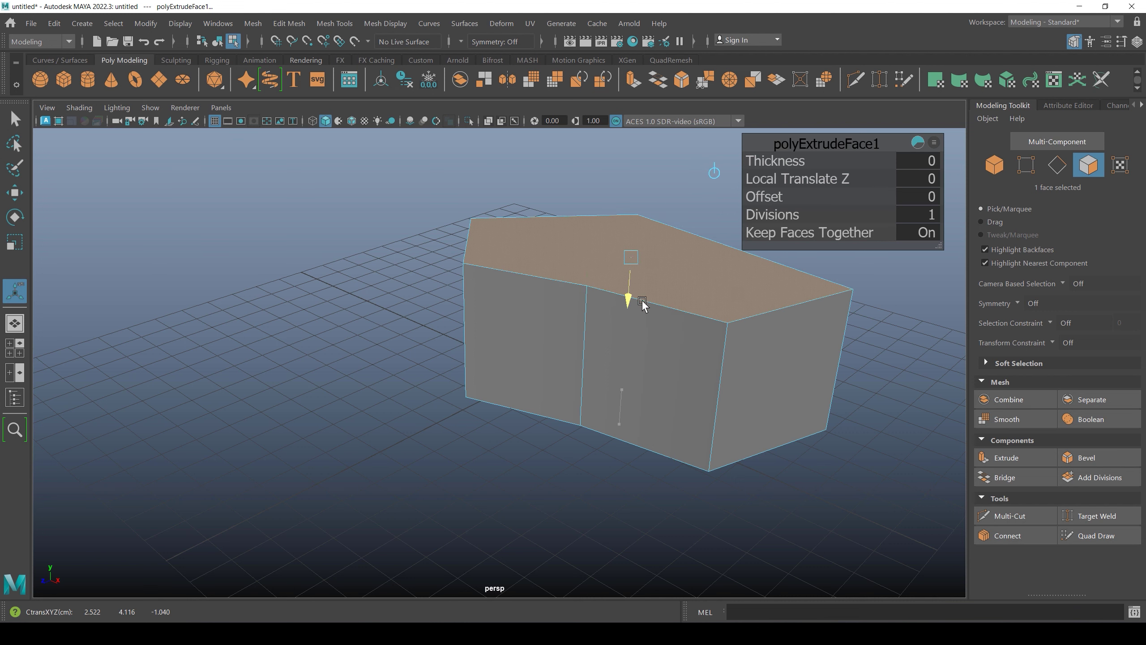
pyautogui.click(14, 243)
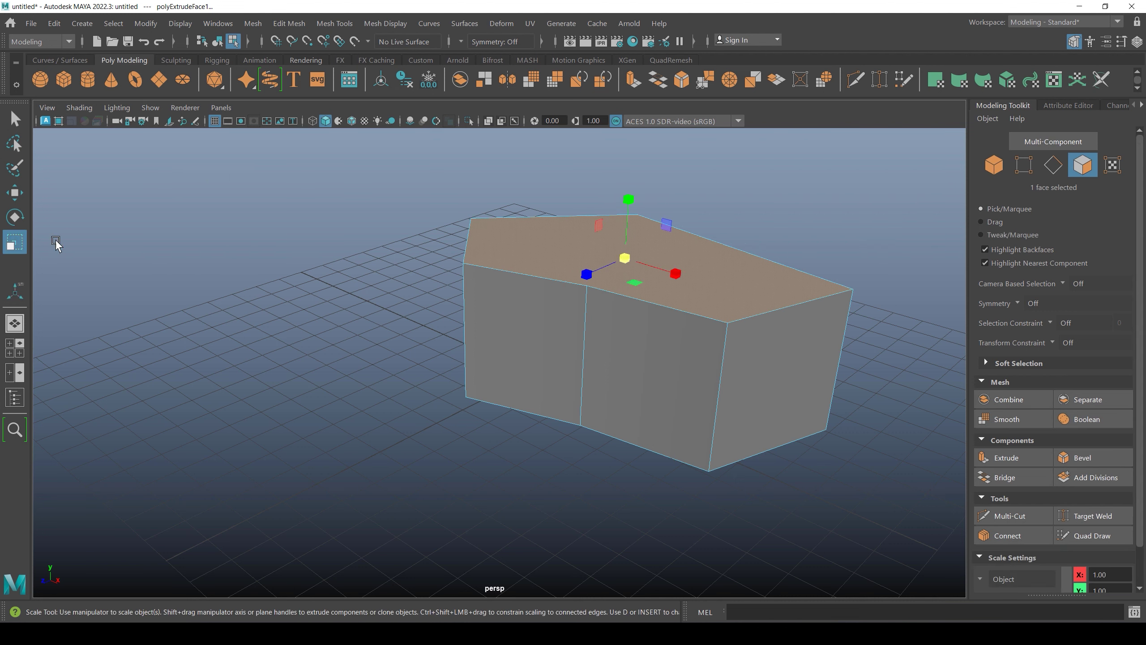
pyautogui.moveTo(627, 257); pyautogui.dragTo(590, 256)
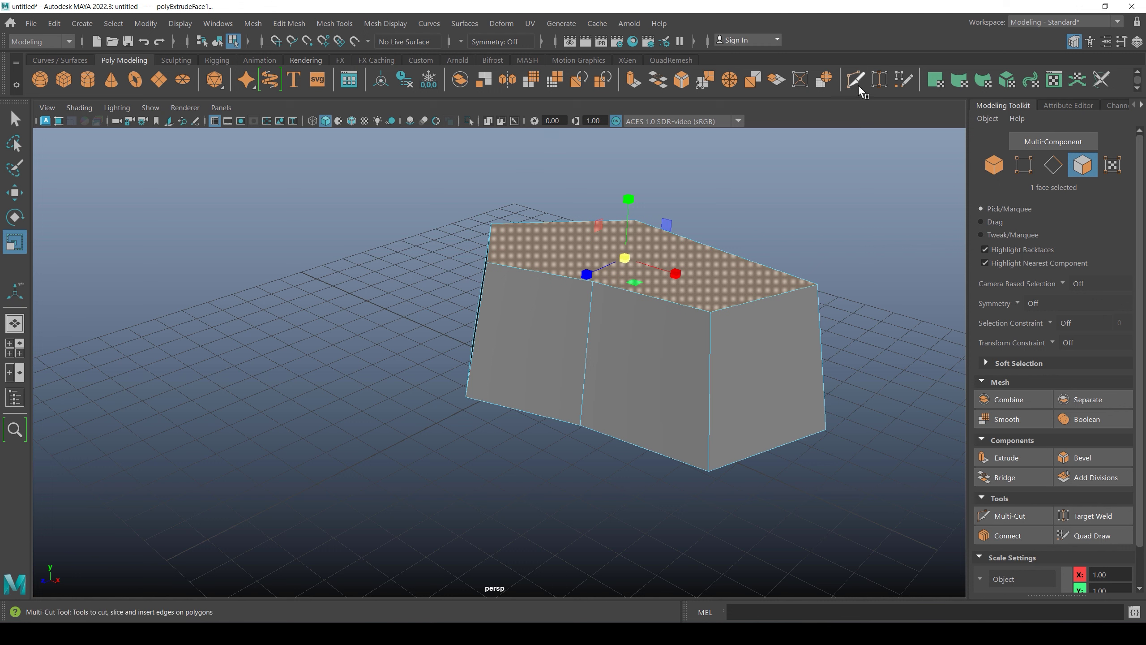
# Multi-Cut the top face from its left corner to the front vertex, then select face f[8].
pyautogui.click(842, 89)
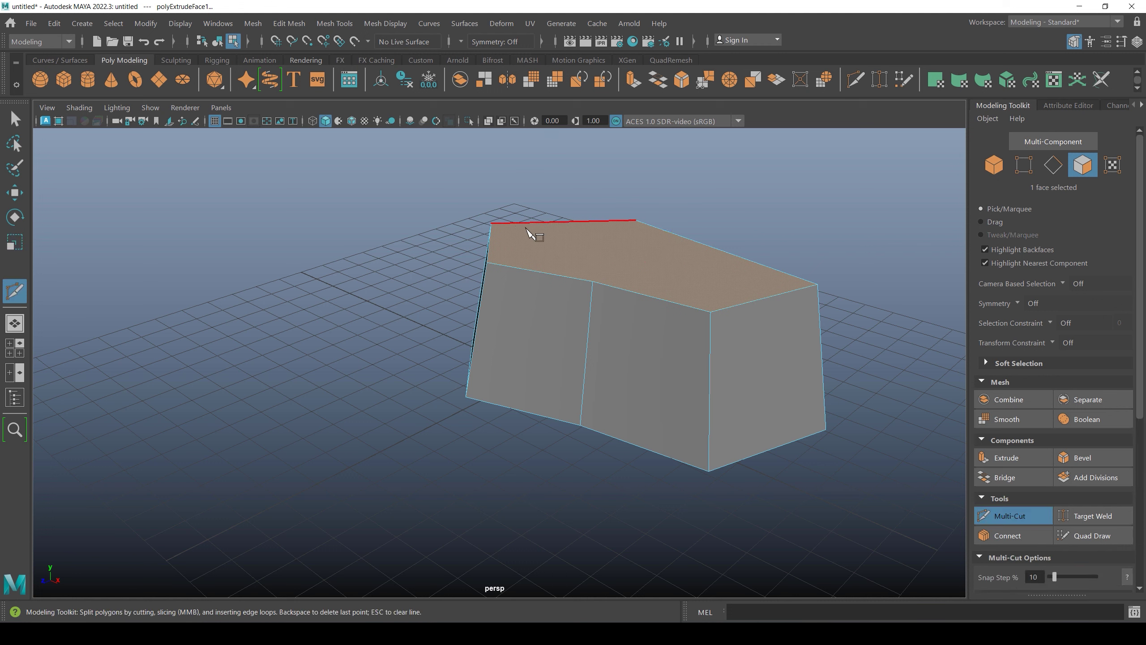
pyautogui.click(491, 223)
pyautogui.click(581, 245)
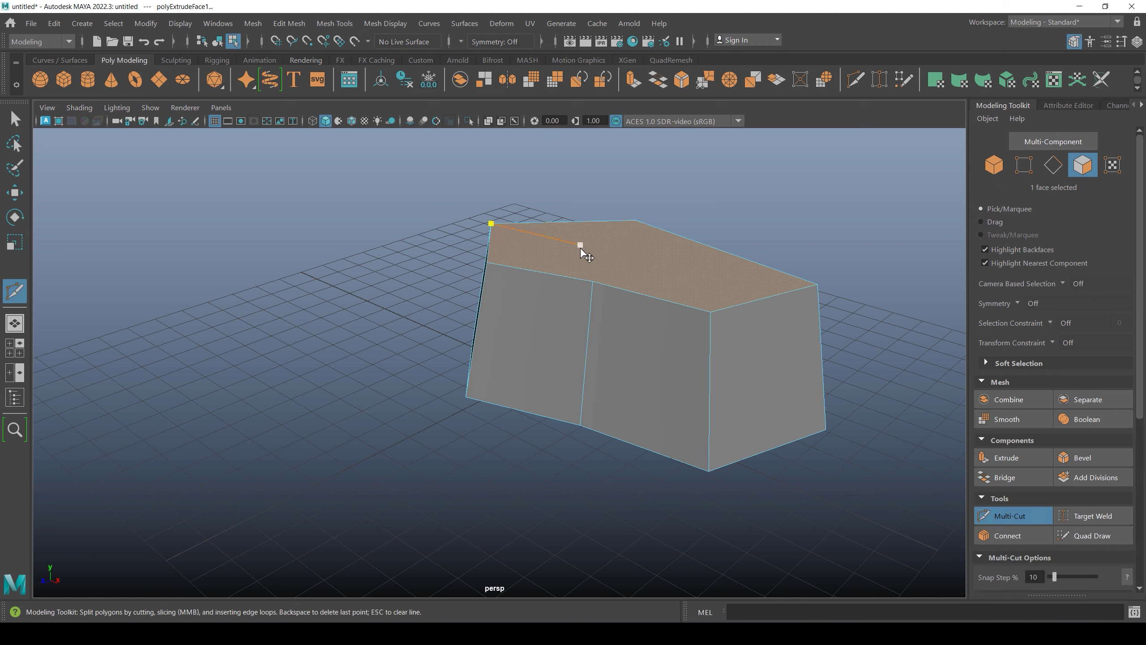
pyautogui.click(593, 281)
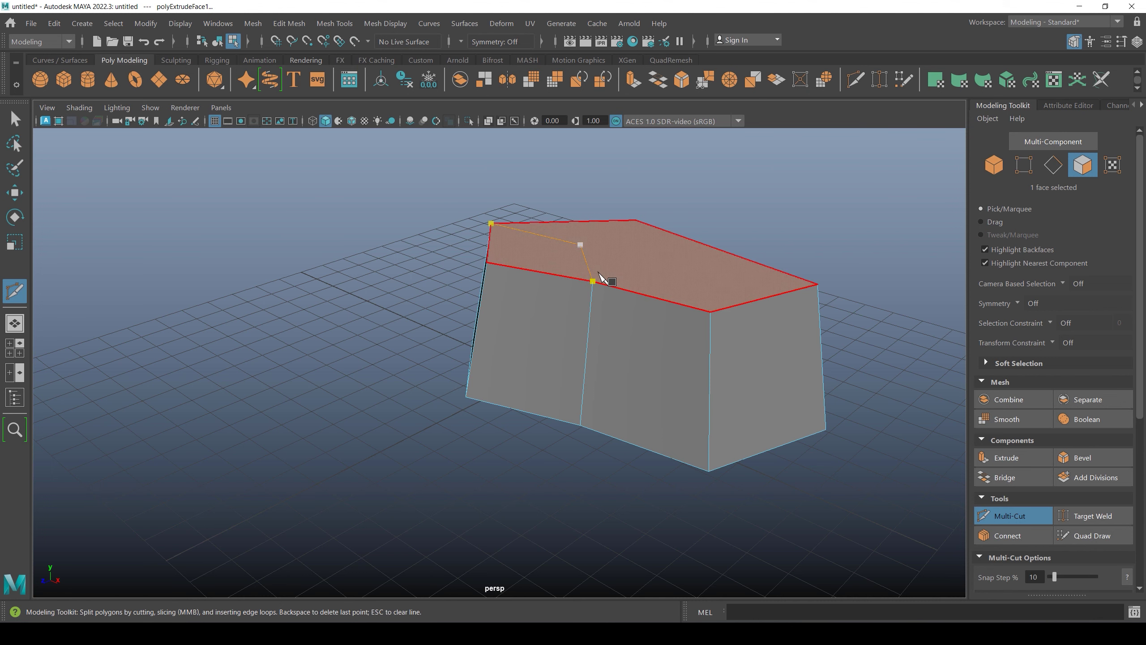
pyautogui.press('Return')
pyautogui.click(15, 126)
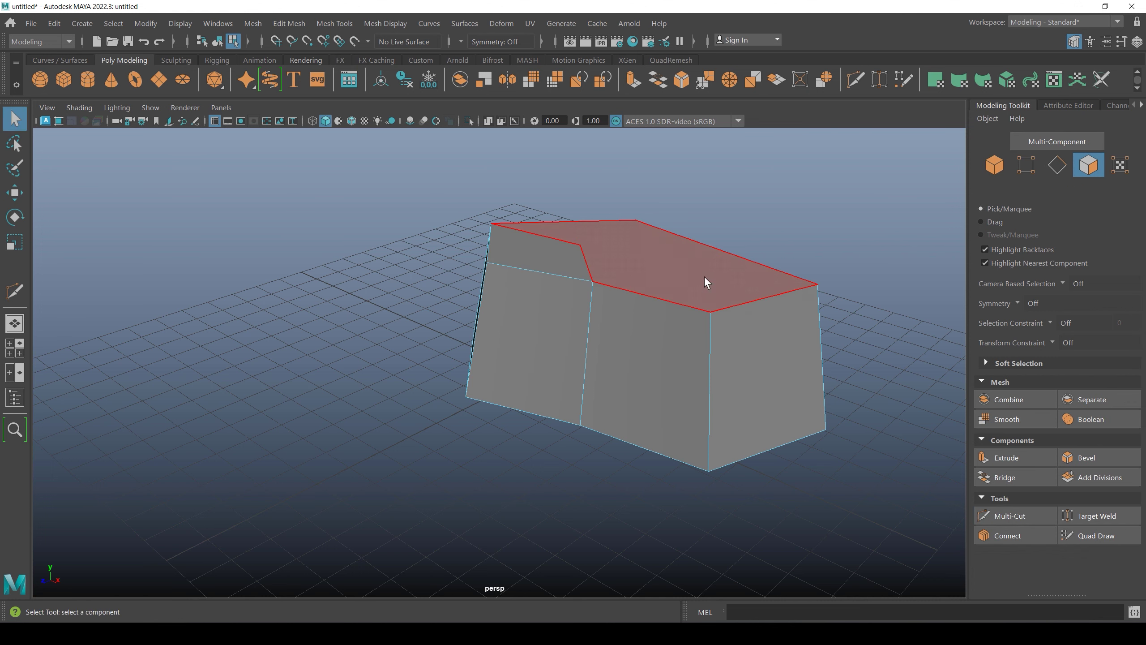
pyautogui.moveTo(703, 281)
pyautogui.keyDown('alt'); pyautogui.mouseDown()
pyautogui.moveTo(686, 256)
pyautogui.moveTo(572, 343)
pyautogui.mouseUp(); pyautogui.keyUp('alt')
pyautogui.click(574, 341)
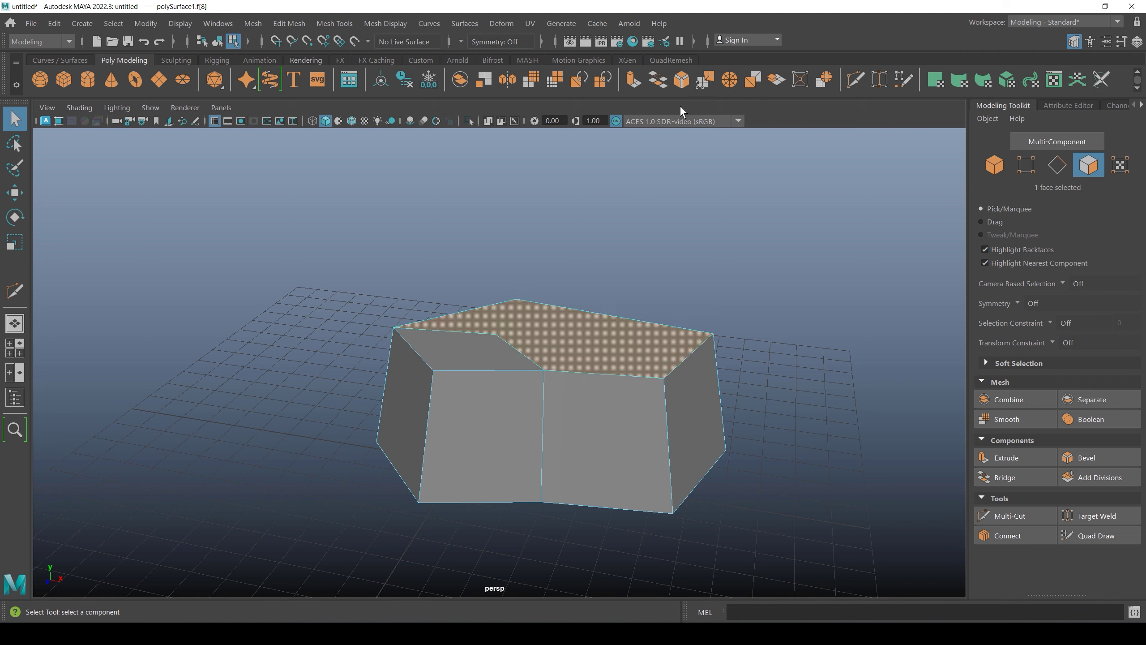
# Extrude the larger top face upward and scale it inward to 0.823.
pyautogui.click(633, 80)
pyautogui.moveTo(559, 368)
pyautogui.mouseDown()
pyautogui.moveTo(558, 298)
pyautogui.moveTo(516, 251)
pyautogui.mouseUp()
pyautogui.click(12, 247)
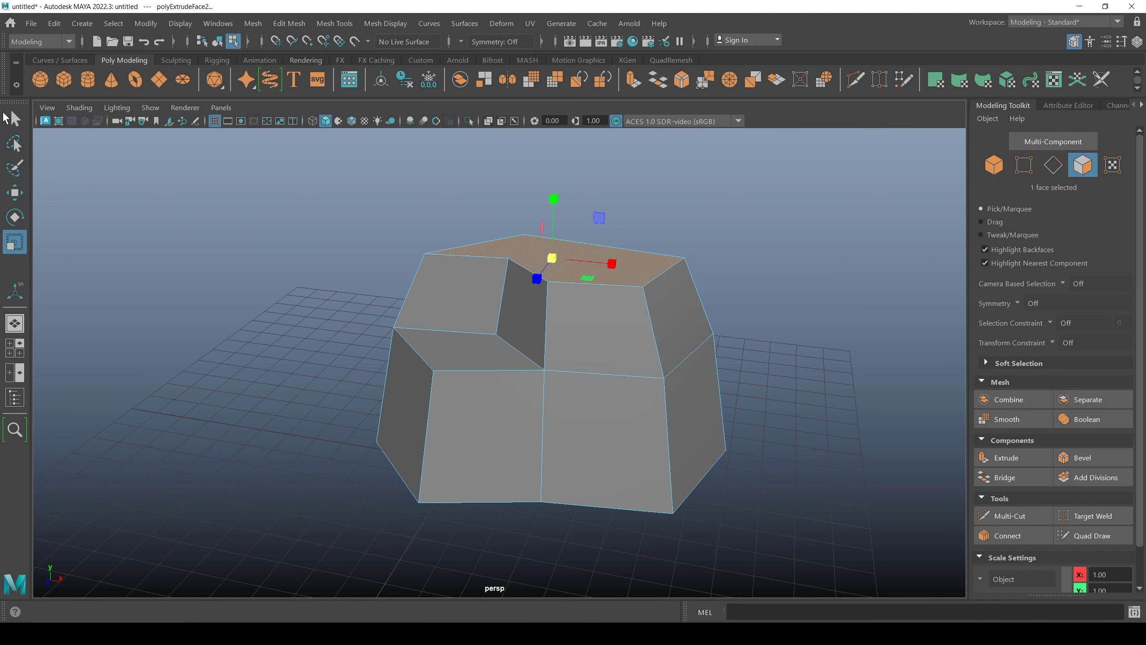
pyautogui.click(13, 118)
# Return to Object Mode and preview smoothing with key 3, then restore the base display.
pyautogui.click(352, 317)
pyautogui.keyDown('alt'); pyautogui.moveTo(389, 336); pyautogui.dragTo(435, 345); pyautogui.keyUp('alt')
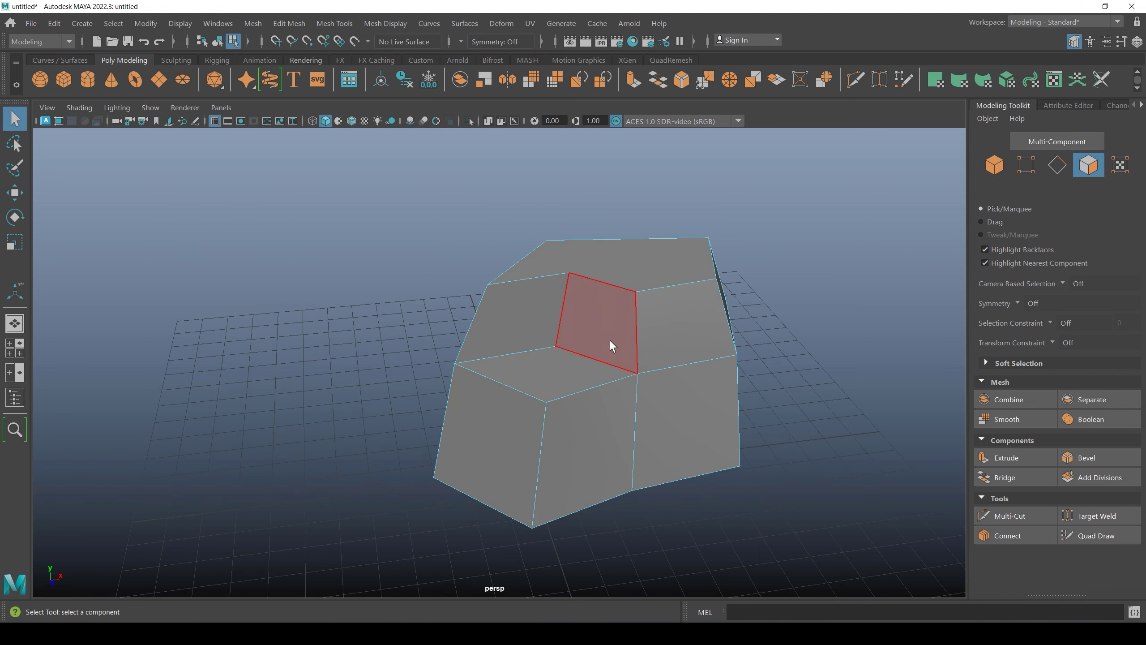
pyautogui.moveTo(610, 345); pyautogui.dragTo(685, 244, button='right')
pyautogui.moveTo(609, 308)
pyautogui.keyDown('alt'); pyautogui.mouseDown()
pyautogui.moveTo(555, 292)
pyautogui.moveTo(579, 310)
pyautogui.mouseUp(); pyautogui.keyUp('alt')
pyautogui.keyDown('alt'); pyautogui.moveTo(457, 296); pyautogui.dragTo(463, 294); pyautogui.keyUp('alt')
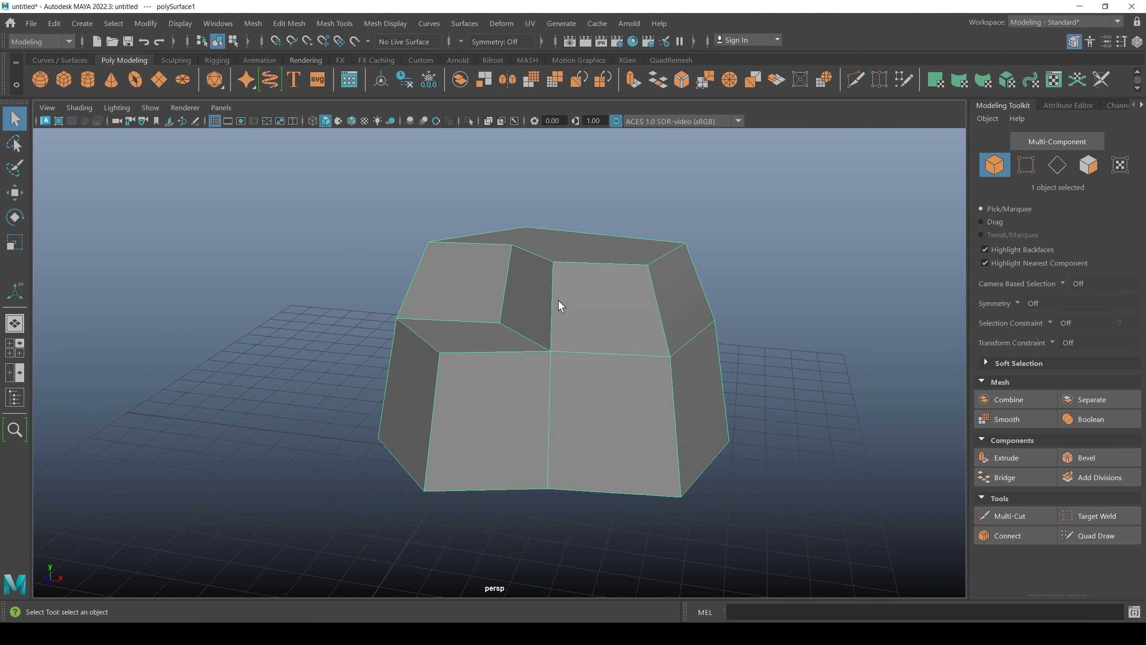
pyautogui.press('3')
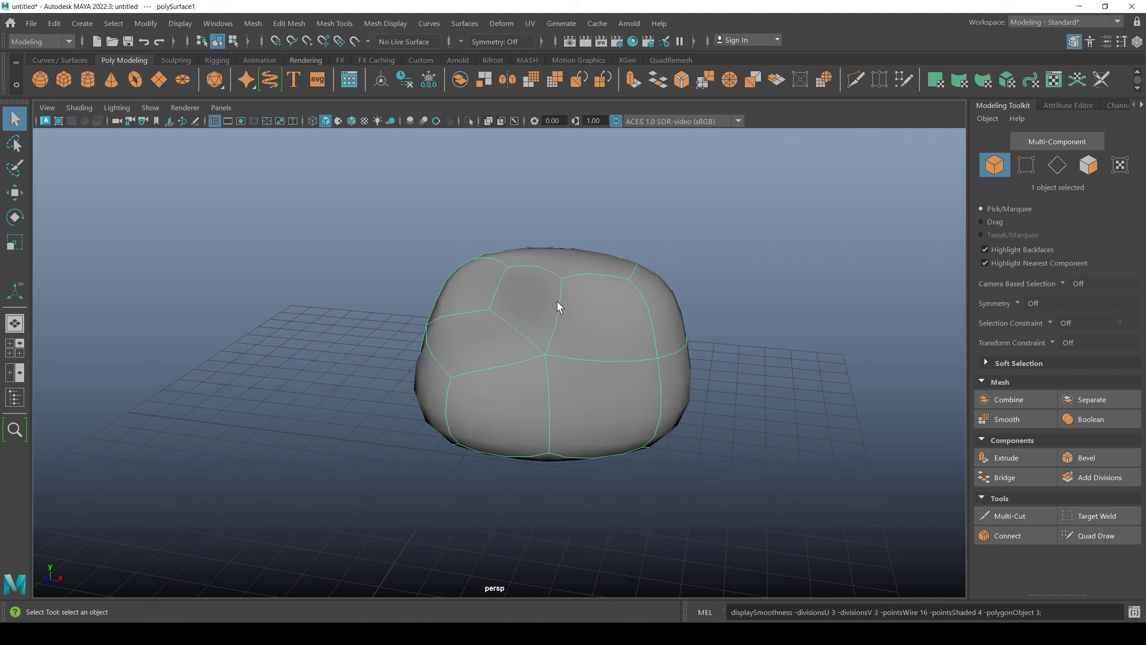
pyautogui.hotkey('ctrl', 'z')
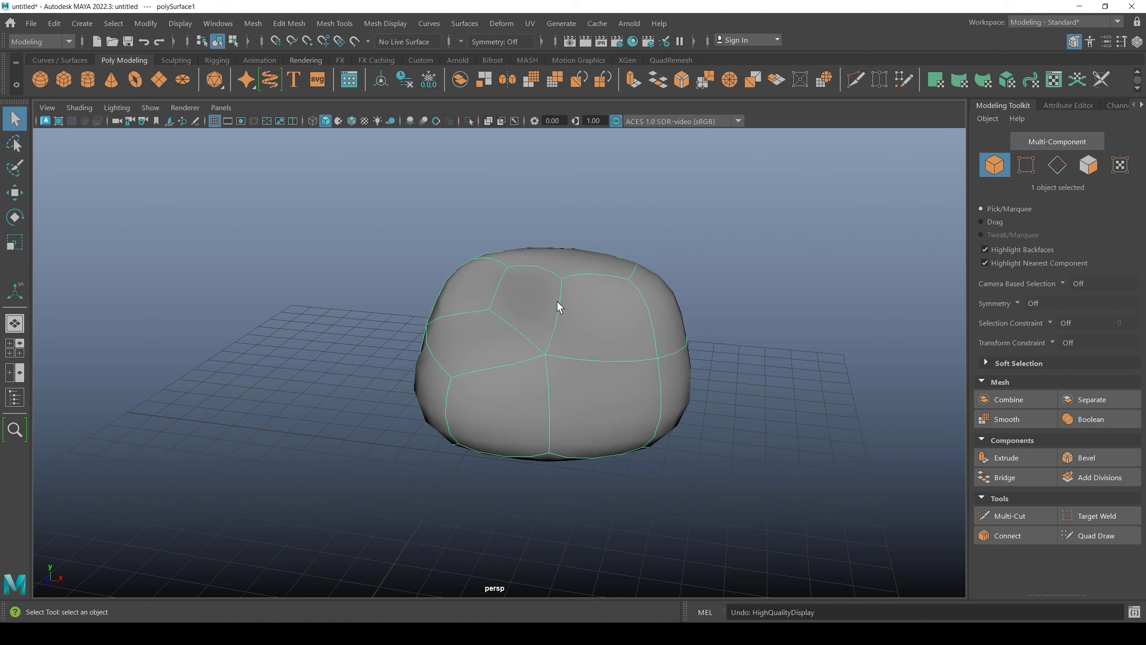
pyautogui.press('1')
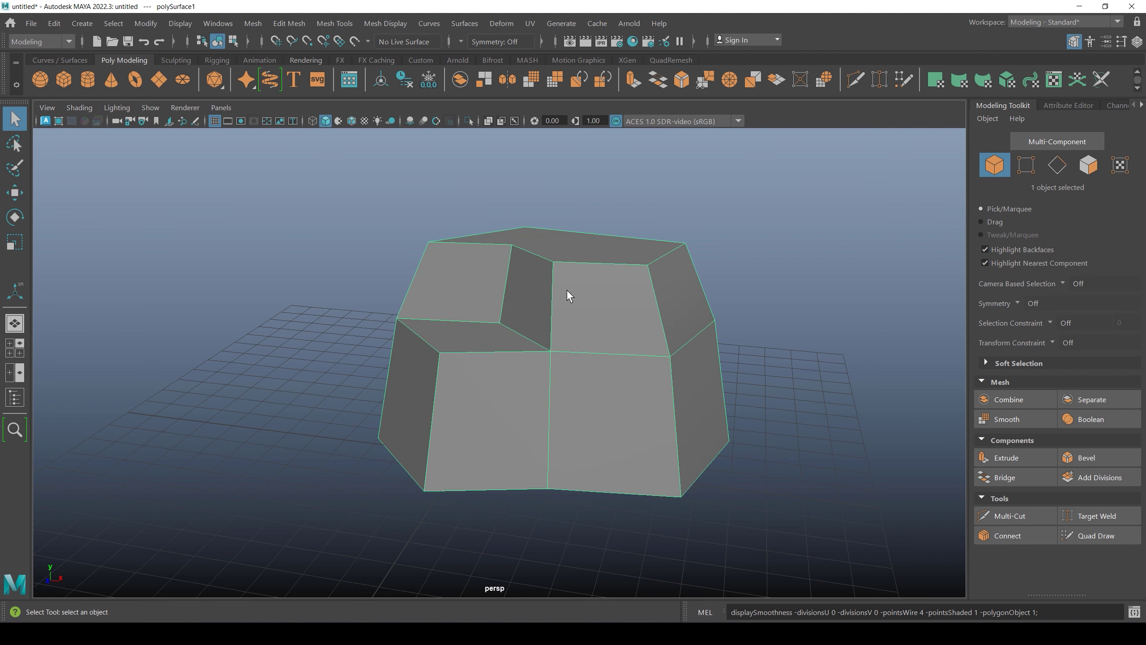
pyautogui.click(1015, 422)
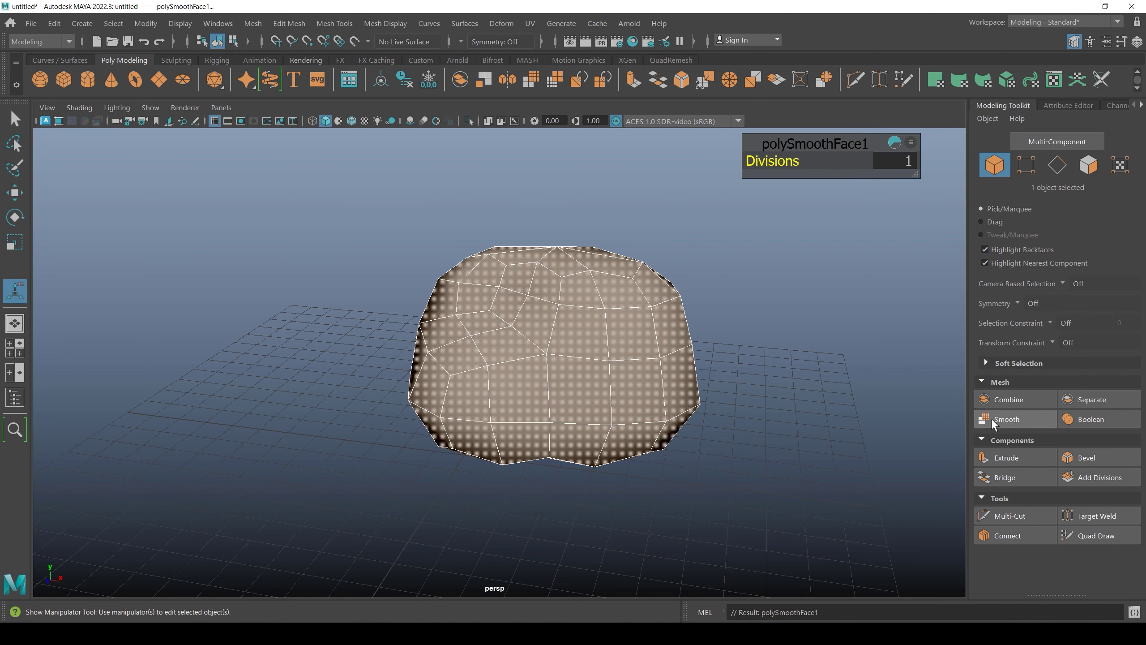
pyautogui.hotkey('ctrl', 'z')
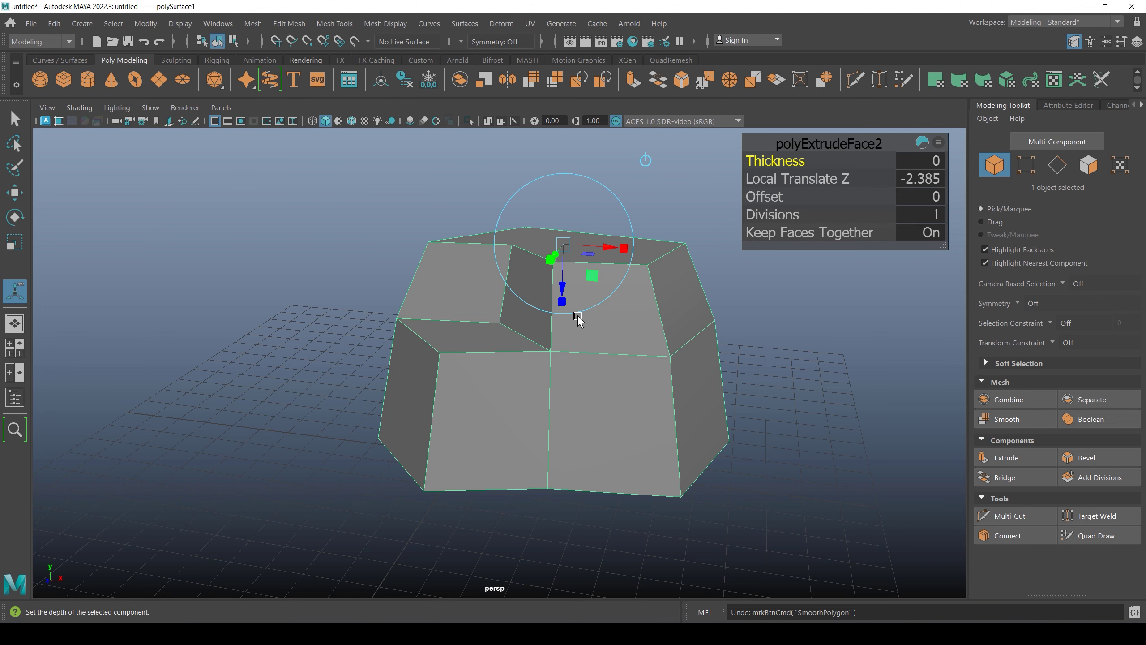
pyautogui.moveTo(576, 317)
pyautogui.keyDown('alt'); pyautogui.mouseDown()
pyautogui.moveTo(647, 327)
pyautogui.moveTo(630, 335)
pyautogui.moveTo(569, 309)
pyautogui.mouseUp(); pyautogui.keyUp('alt')
pyautogui.moveTo(568, 310)
pyautogui.keyDown('alt'); pyautogui.mouseDown(button='middle')
pyautogui.moveTo(544, 326)
pyautogui.moveTo(539, 307)
pyautogui.mouseUp(button='middle'); pyautogui.keyUp('alt')
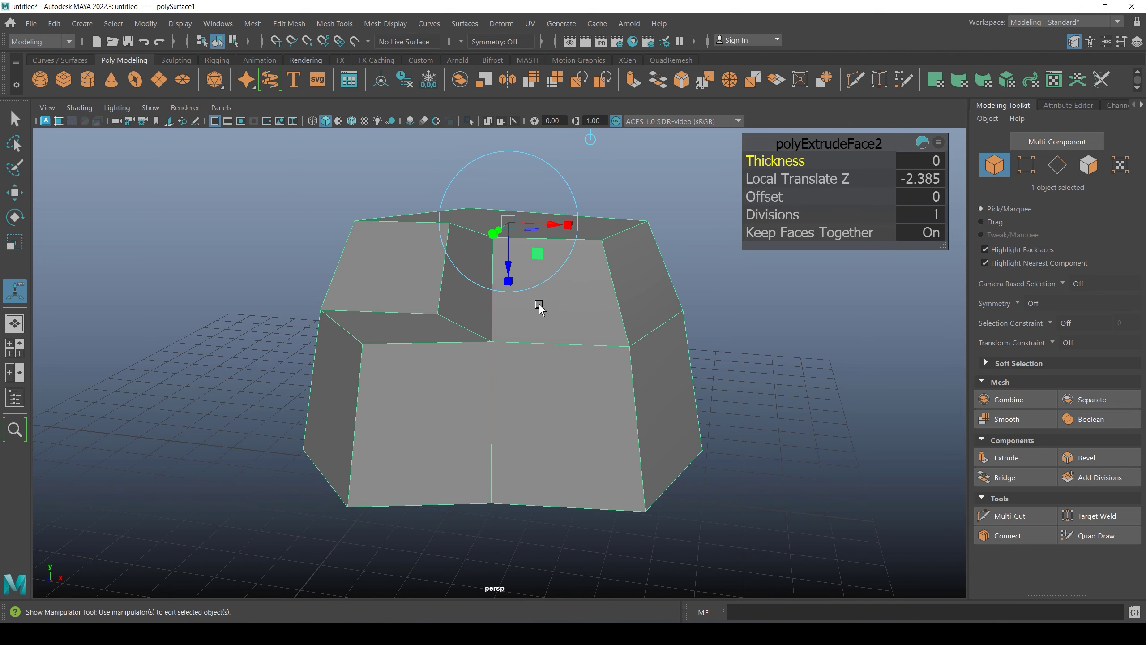
pyautogui.keyDown('alt'); pyautogui.moveTo(539, 307); pyautogui.dragTo(518, 311); pyautogui.keyUp('alt')
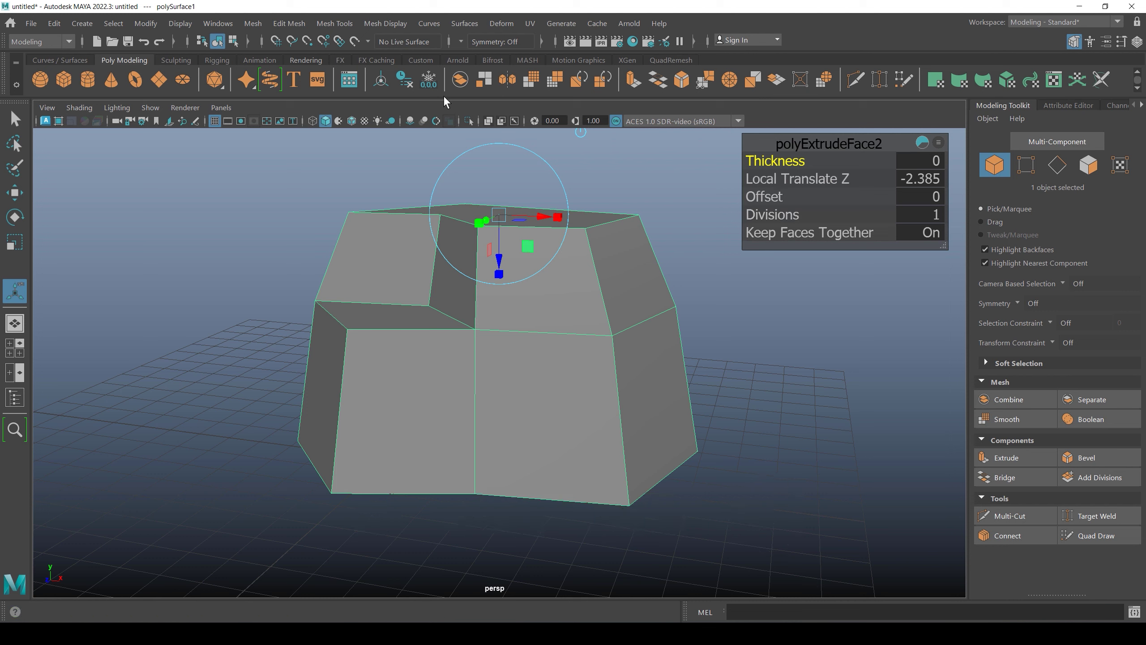
# Add Divisions with 2 divisions, then apply Smooth at 1 division to round the mesh.
pyautogui.click(289, 24)
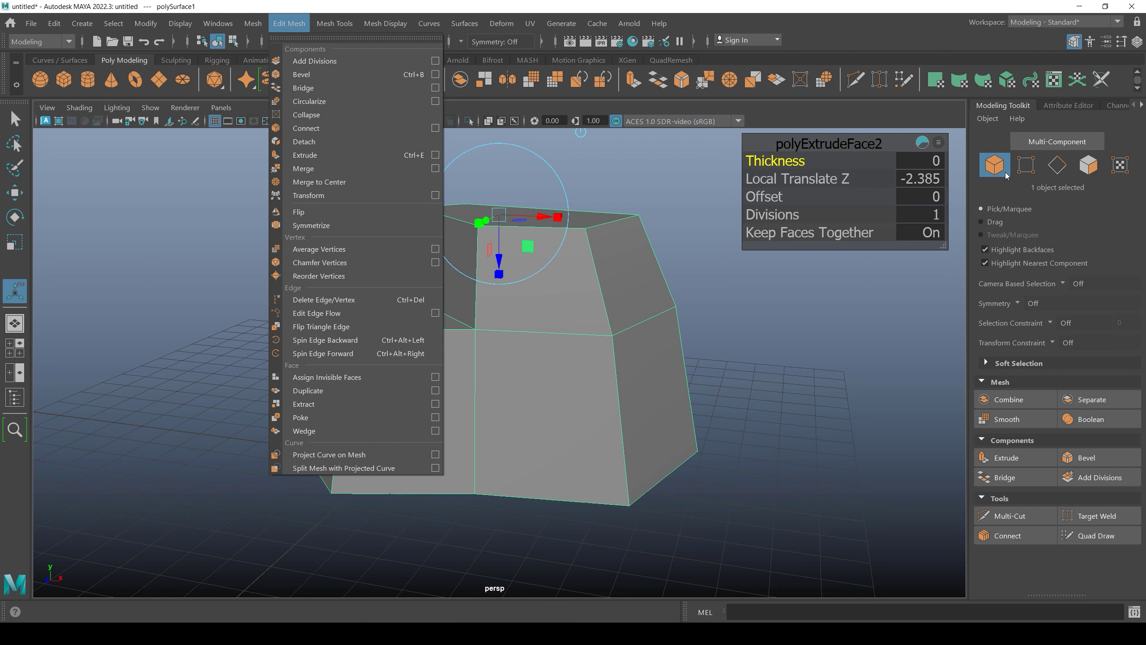
pyautogui.click(1091, 478)
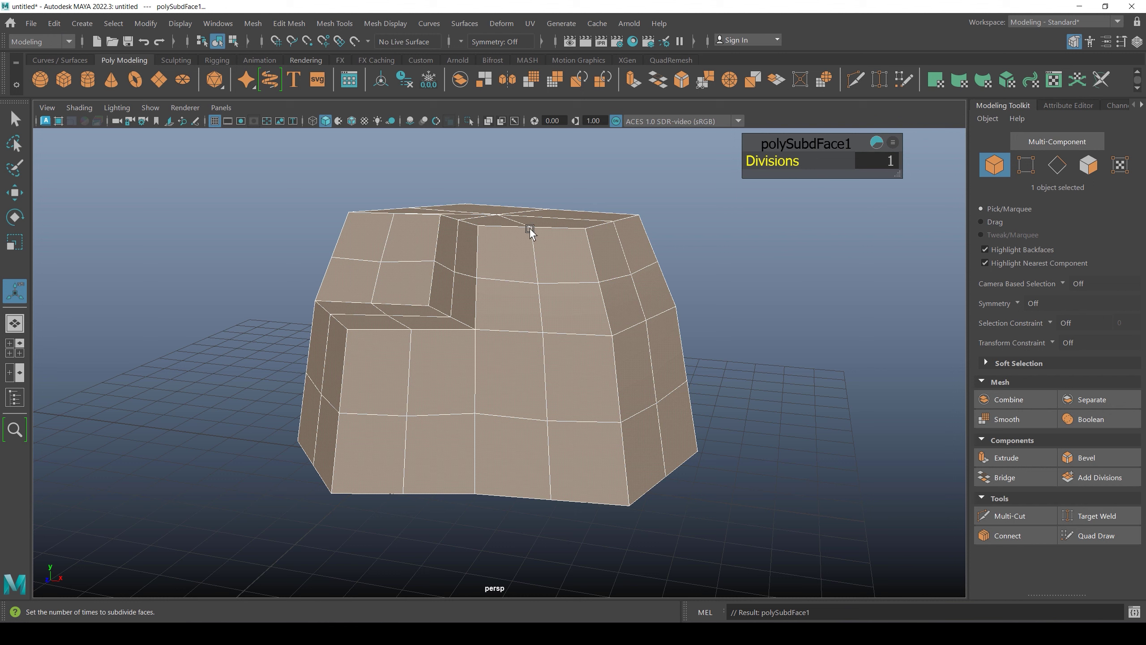
pyautogui.moveTo(770, 158); pyautogui.dragTo(780, 158)
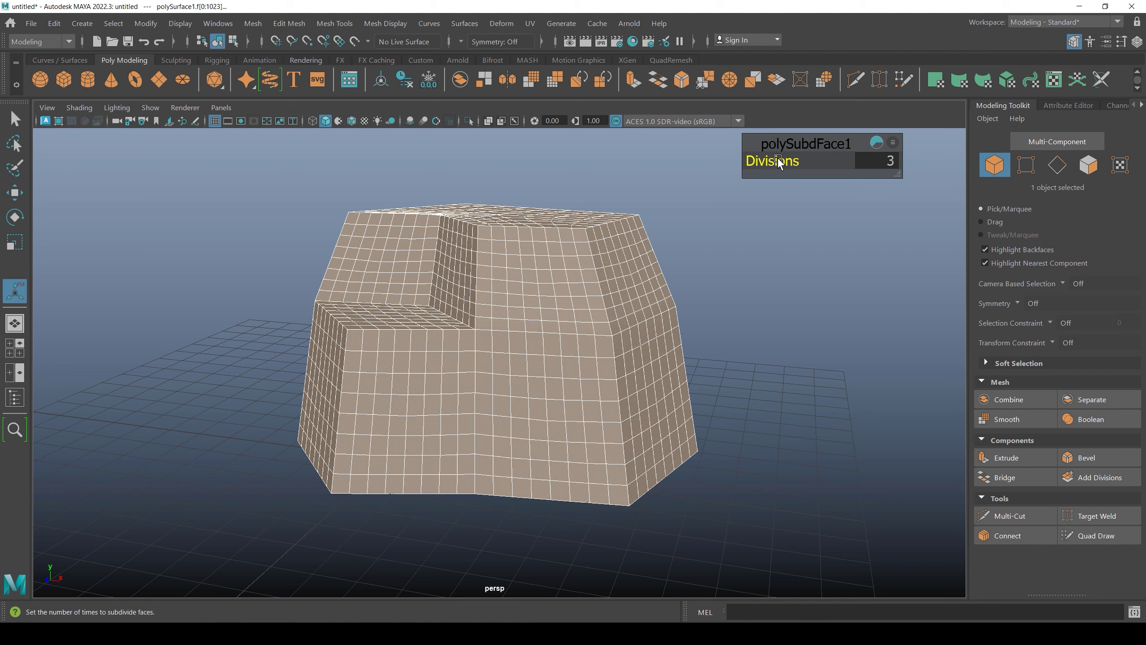
pyautogui.moveTo(777, 158); pyautogui.dragTo(775, 158)
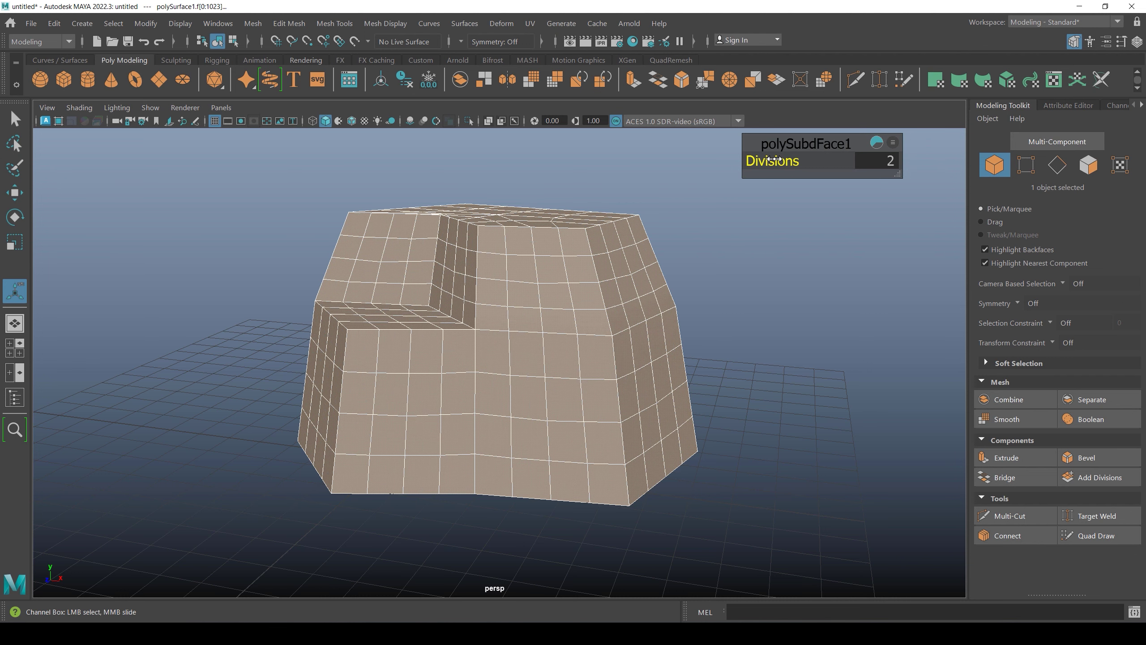
pyautogui.click(1019, 418)
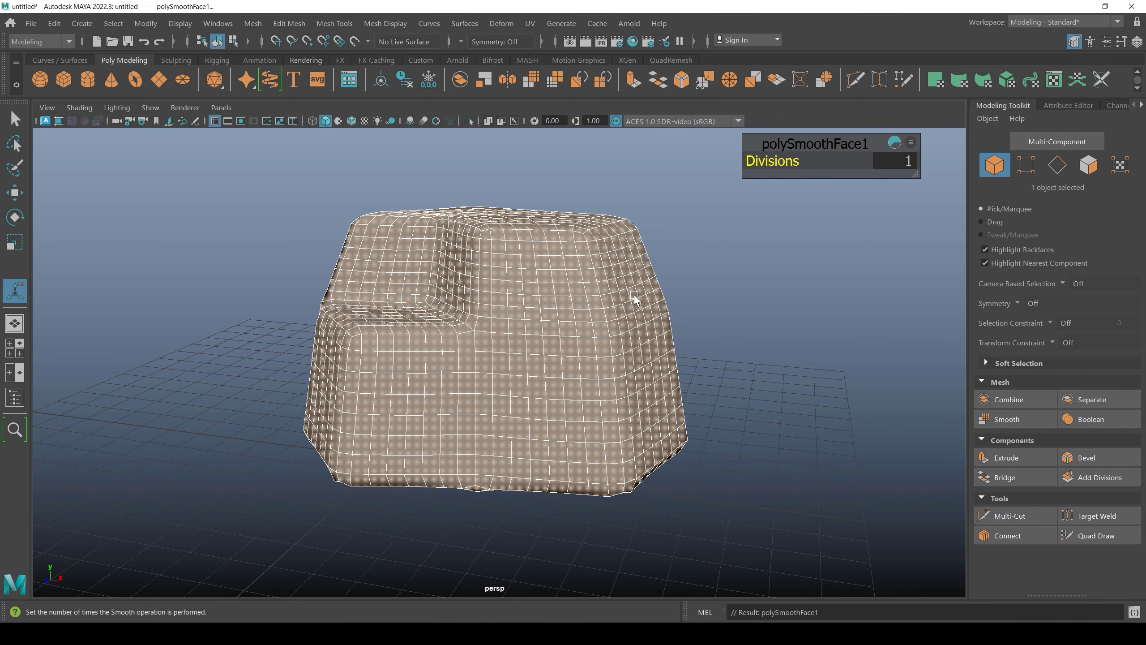
pyautogui.moveTo(600, 272)
pyautogui.keyDown('alt'); pyautogui.mouseDown()
pyautogui.moveTo(535, 278)
pyautogui.moveTo(571, 270)
pyautogui.mouseUp(); pyautogui.keyUp('alt')
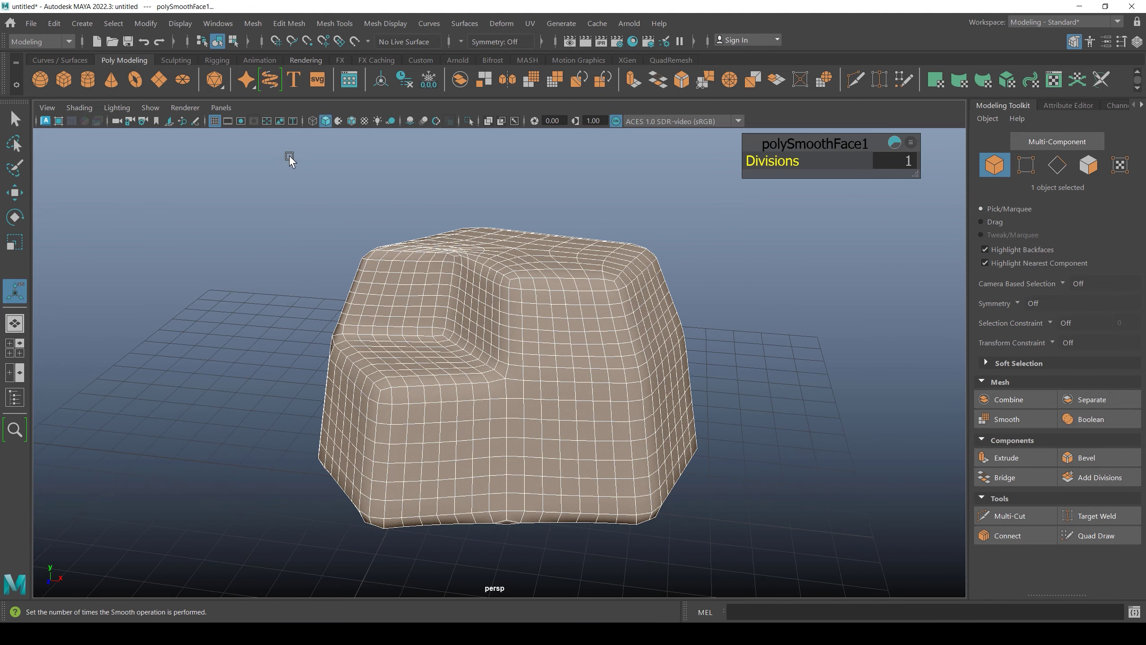
# On the Sculpting shelf, enable Wireframe on Shaded and adjust the Smooth brush strength.
pyautogui.click(183, 59)
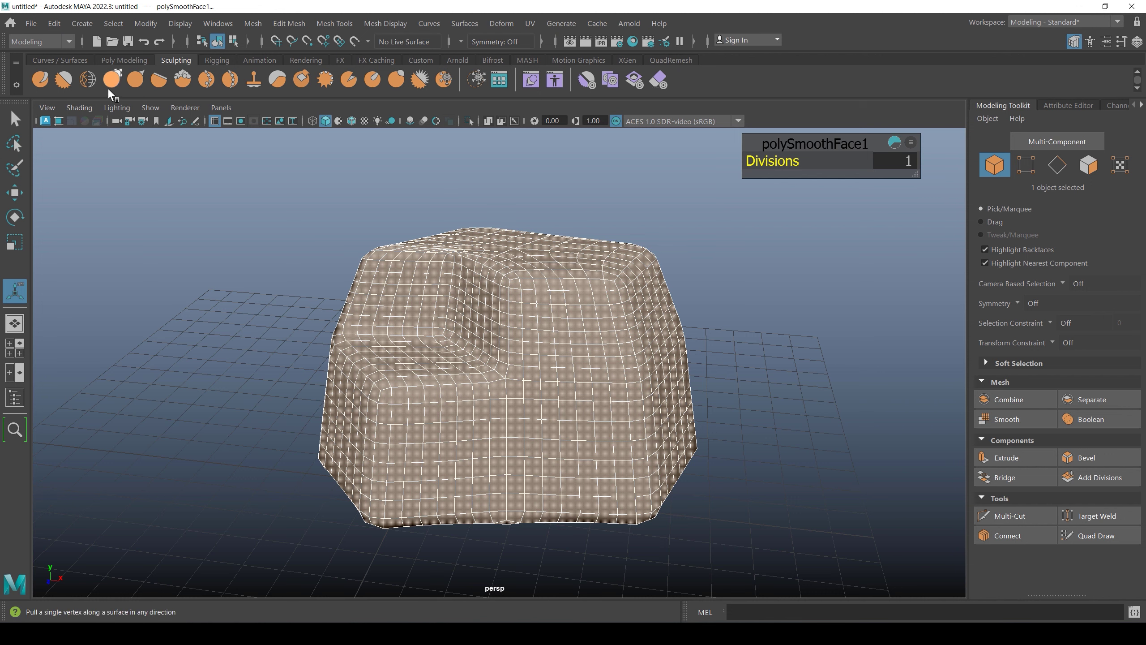
pyautogui.click(40, 79)
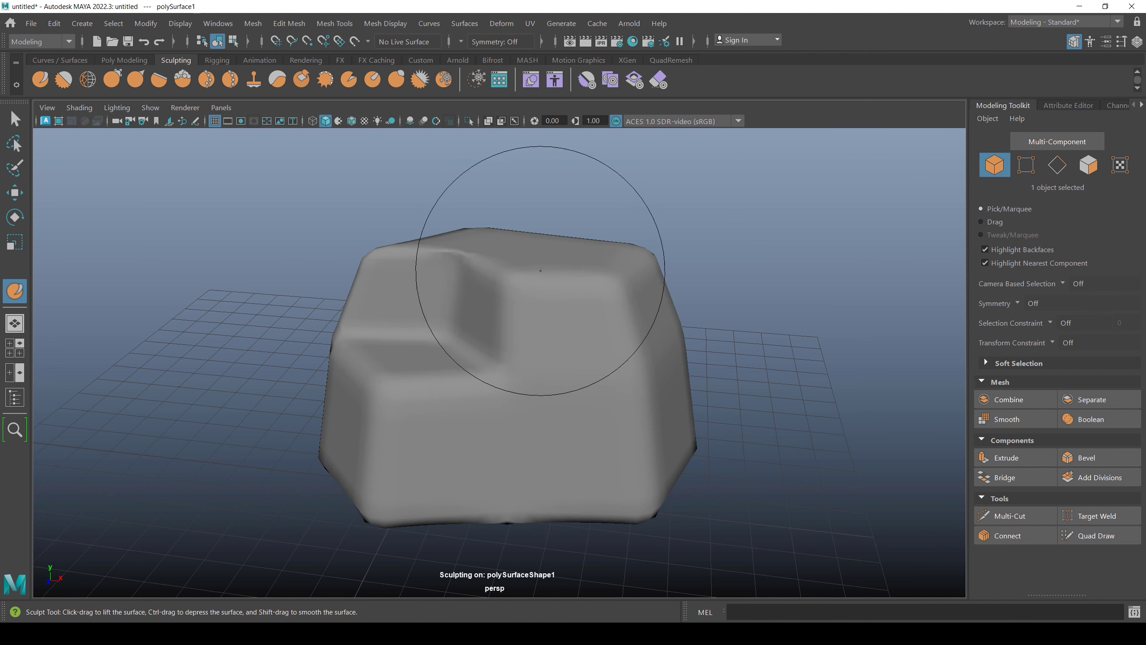
pyautogui.click(352, 121)
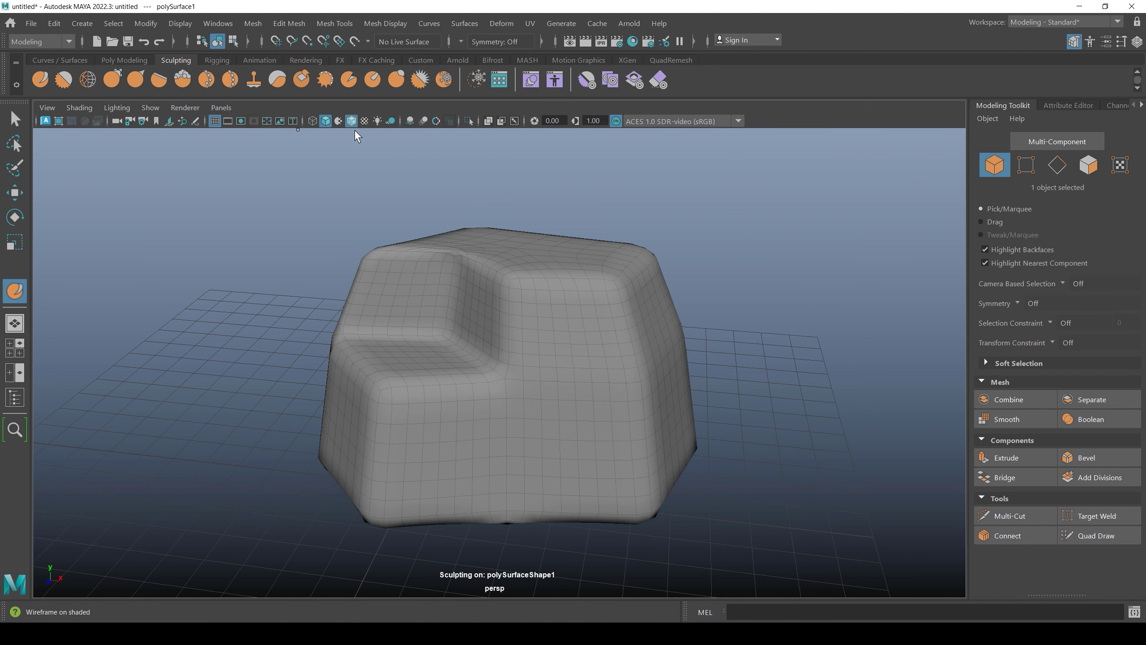
pyautogui.click(63, 79)
pyautogui.keyDown('alt'); pyautogui.moveTo(343, 279); pyautogui.dragTo(432, 271); pyautogui.keyUp('alt')
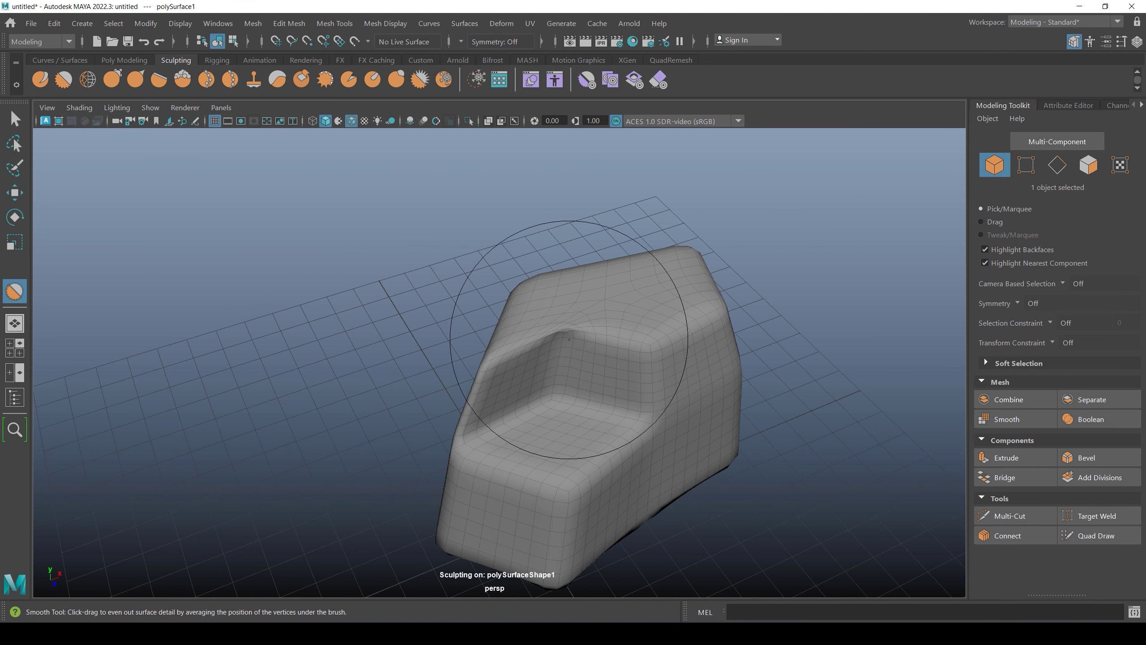
pyautogui.moveTo(565, 332); pyautogui.dragTo(564, 316)
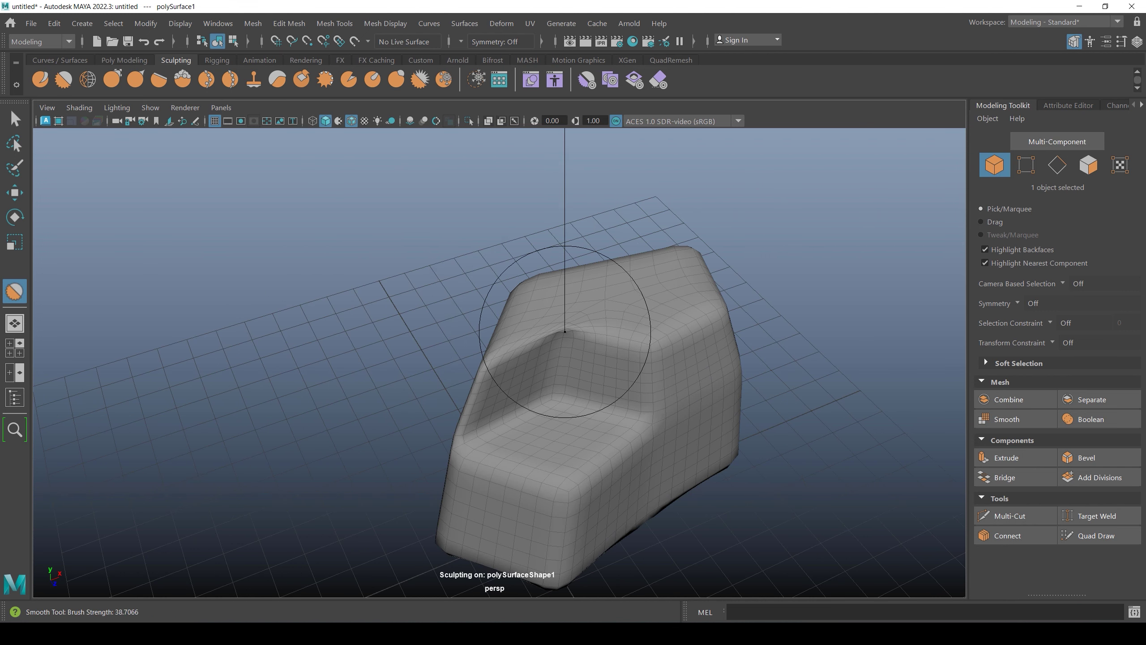
pyautogui.scroll(-3, 564, 331)
pyautogui.scroll(-2, 560, 361)
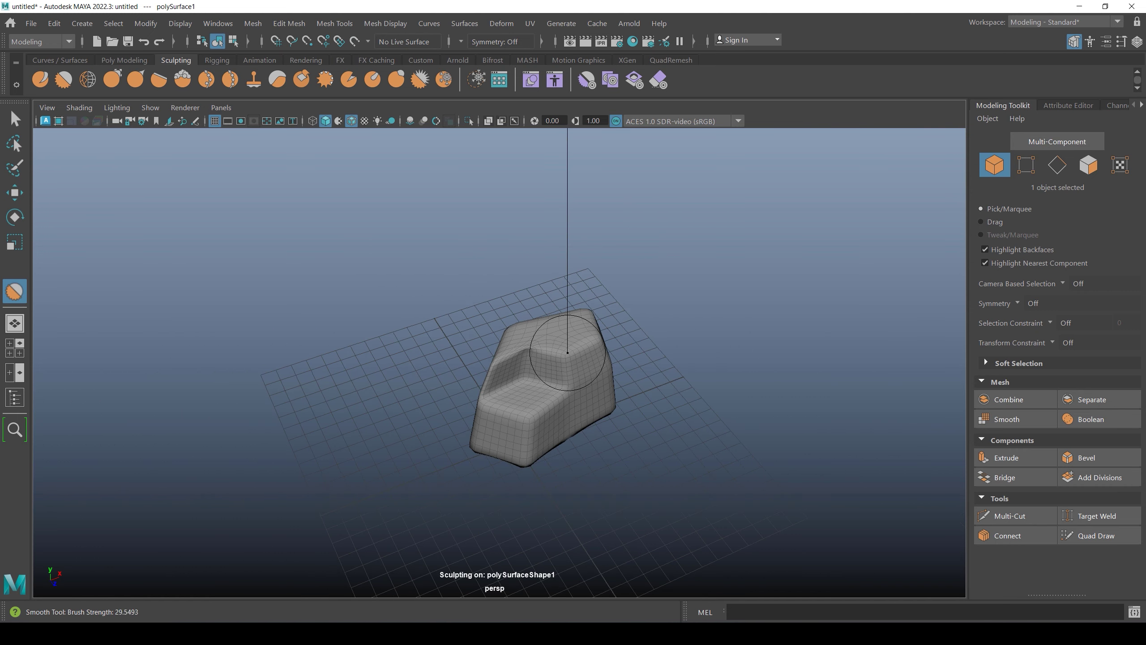
pyautogui.scroll(-3, 592, 468)
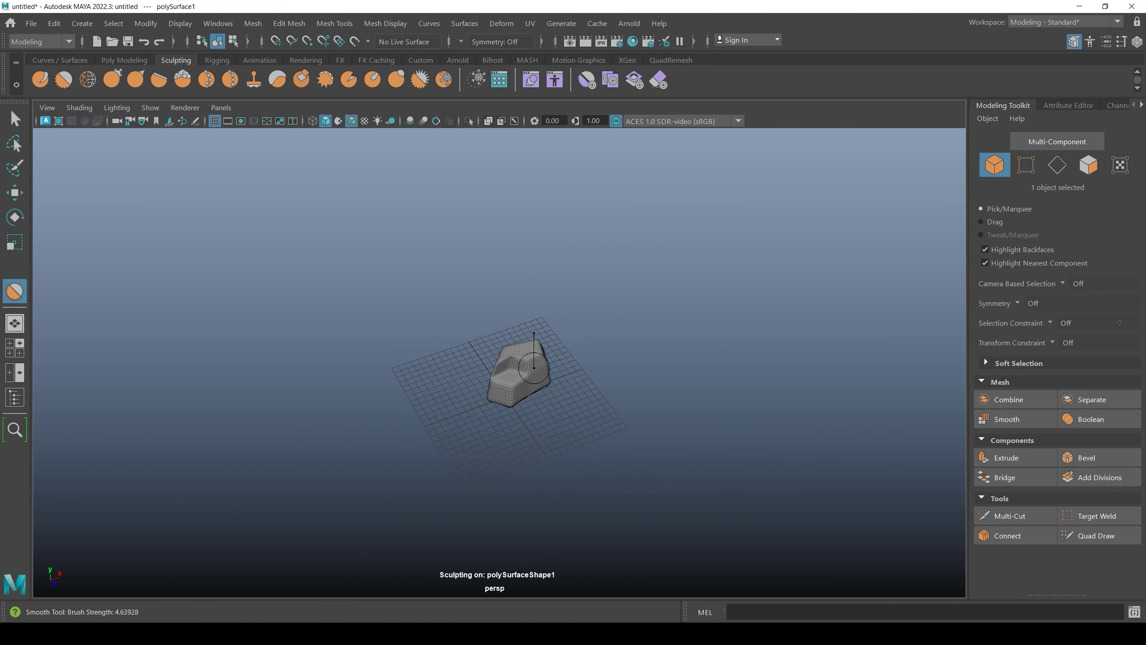
pyautogui.scroll(2, 506, 480)
pyautogui.scroll(5, 542, 362)
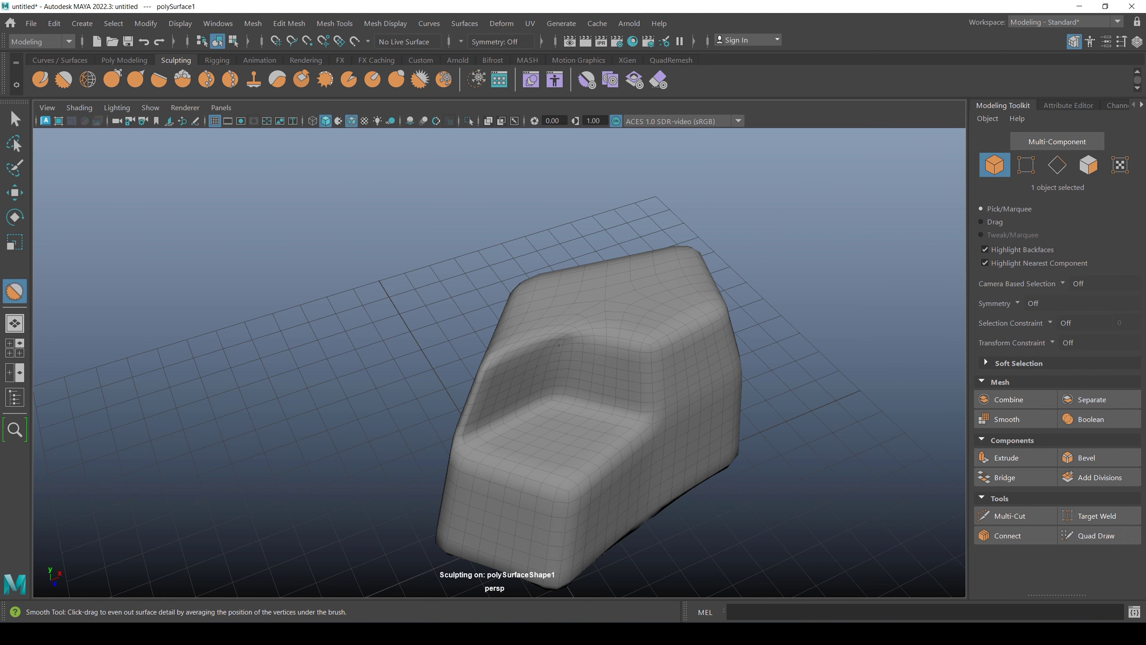
# Try Sculpt strokes on the seat, undo them, and return to object selection.
pyautogui.moveTo(548, 354)
pyautogui.keyDown('alt'); pyautogui.mouseDown()
pyautogui.moveTo(506, 337)
pyautogui.moveTo(621, 341)
pyautogui.moveTo(631, 370)
pyautogui.moveTo(607, 348)
pyautogui.moveTo(539, 395)
pyautogui.mouseUp(); pyautogui.keyUp('alt')
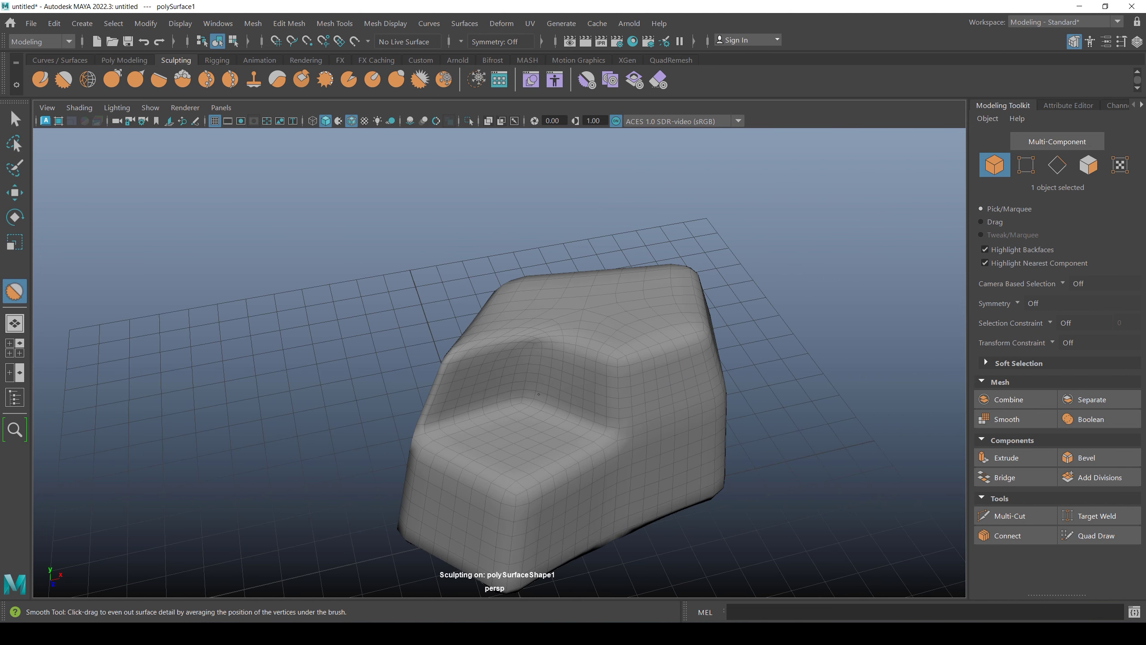
pyautogui.click(41, 78)
pyautogui.moveTo(528, 361); pyautogui.dragTo(529, 367)
pyautogui.hotkey('ctrl', 'z')
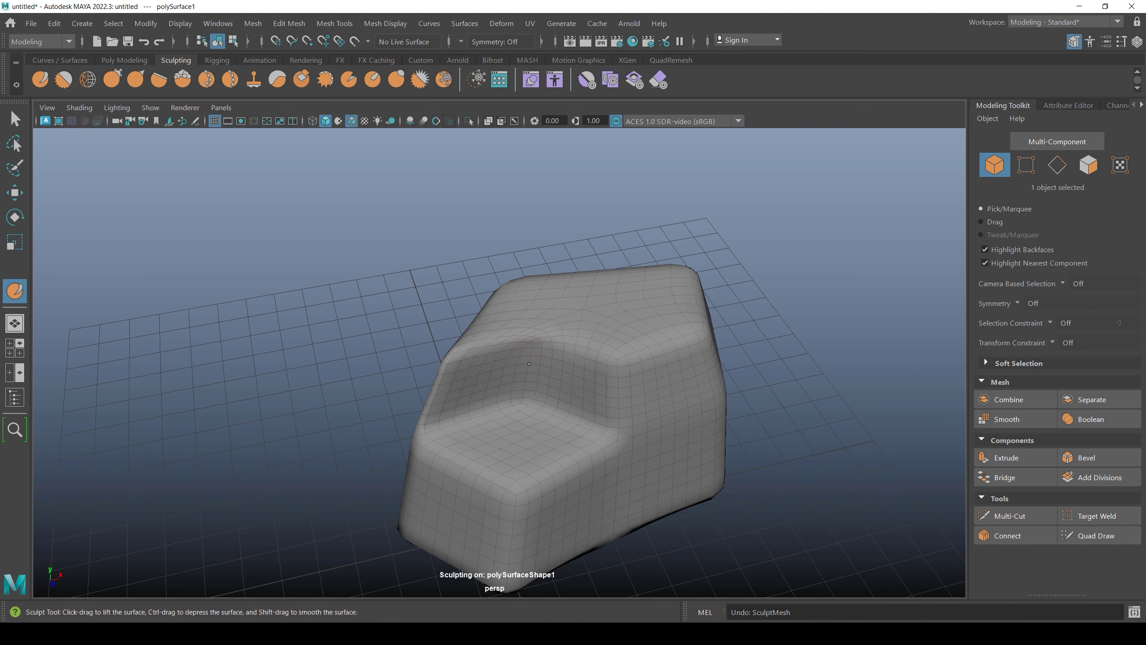
pyautogui.moveTo(526, 408); pyautogui.dragTo(587, 375)
pyautogui.hotkey('ctrl', 'z')
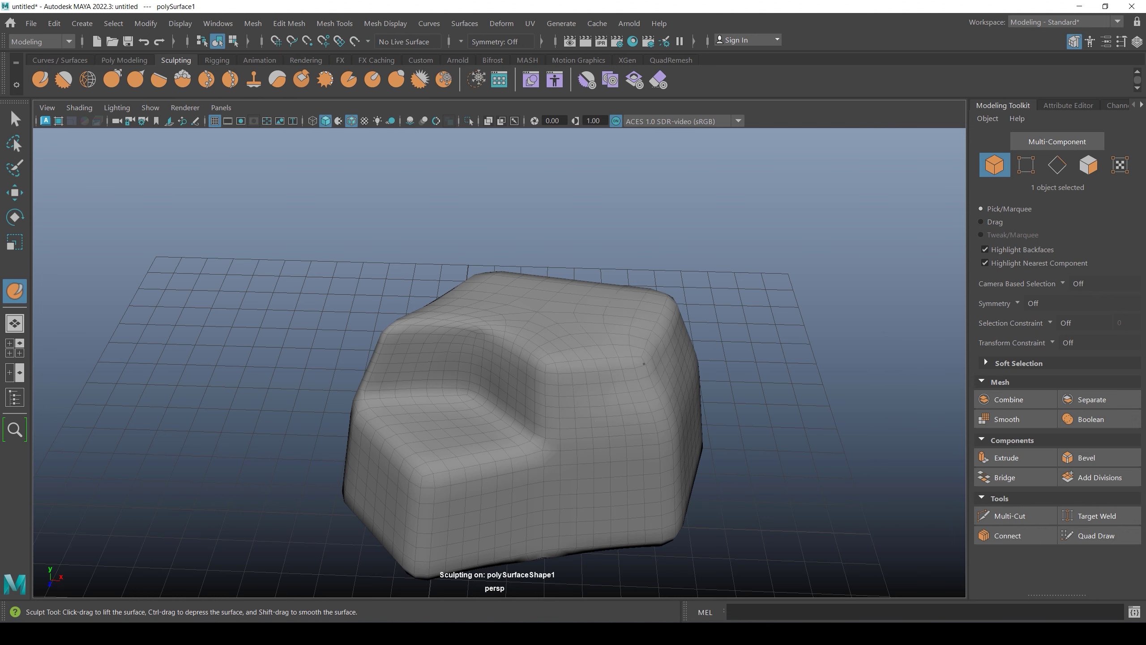
pyautogui.keyDown('alt'); pyautogui.moveTo(645, 351); pyautogui.dragTo(532, 348); pyautogui.keyUp('alt')
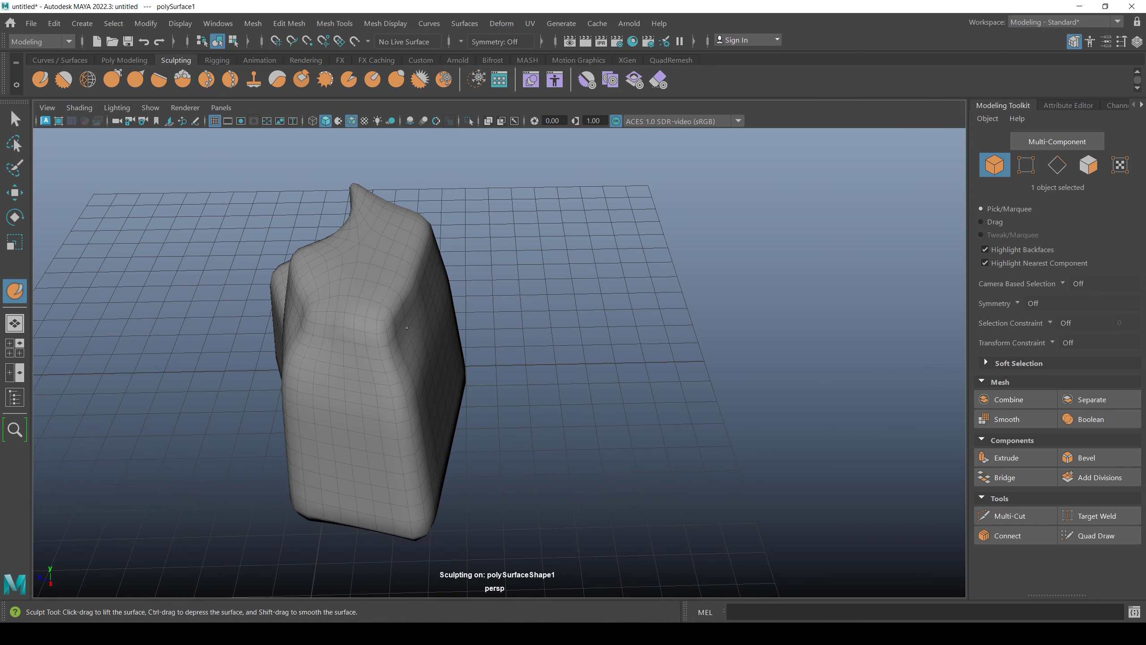
pyautogui.keyDown('alt'); pyautogui.moveTo(370, 331); pyautogui.dragTo(467, 315); pyautogui.keyUp('alt')
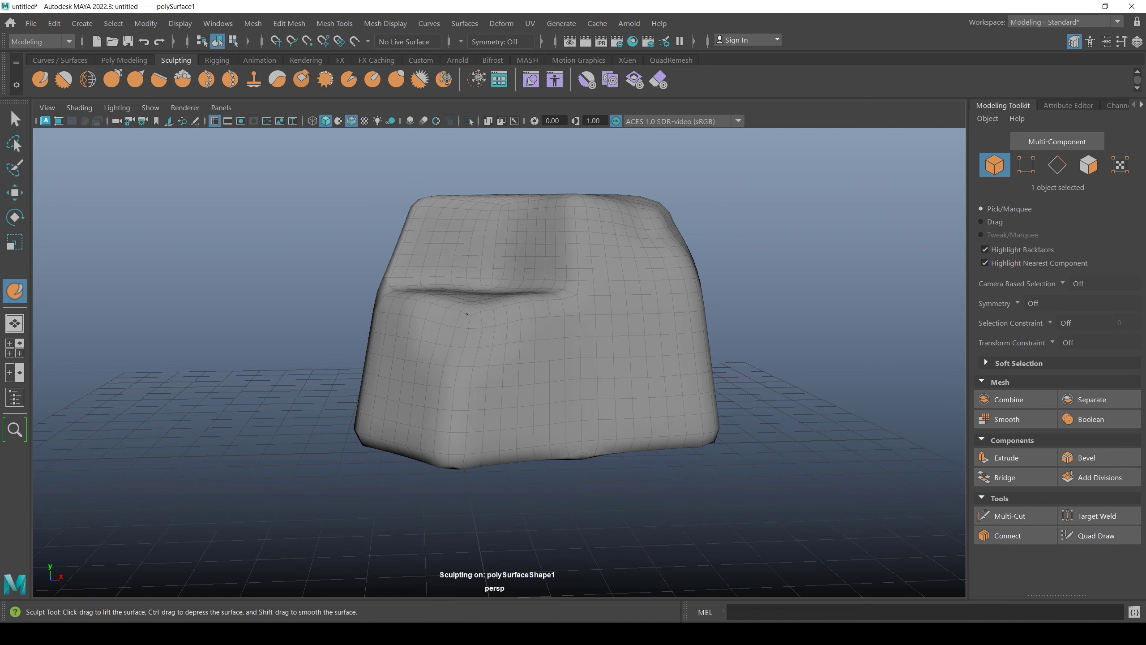
pyautogui.press('q')
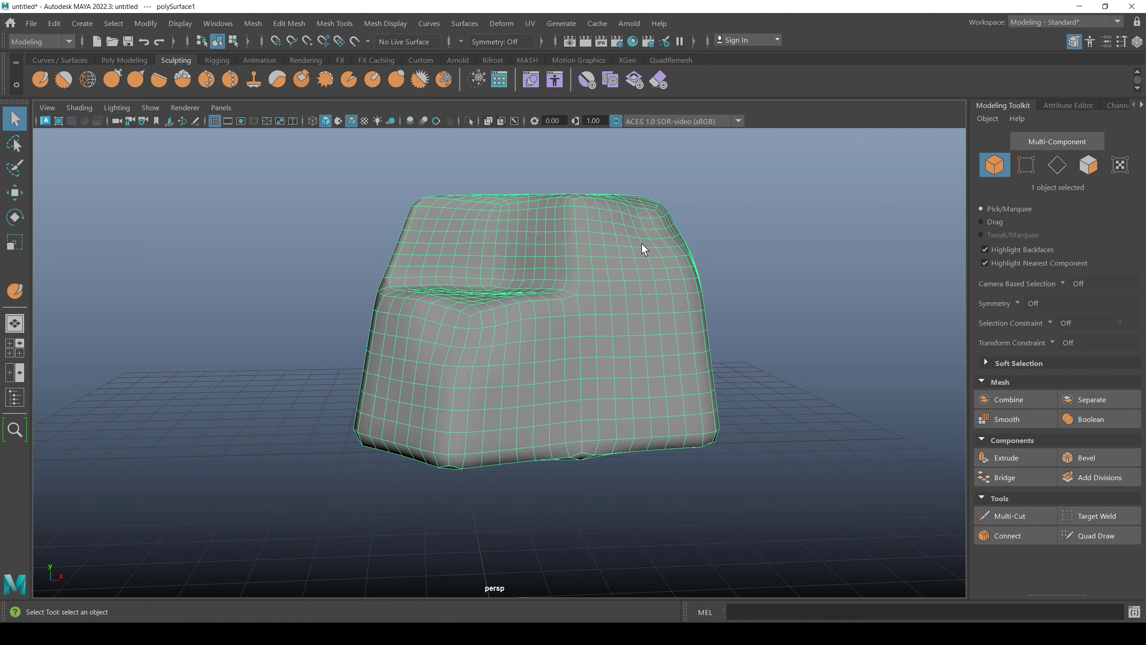
pyautogui.click(749, 253)
pyautogui.moveTo(749, 253)
pyautogui.keyDown('alt'); pyautogui.mouseDown()
pyautogui.moveTo(596, 281)
pyautogui.moveTo(661, 274)
pyautogui.moveTo(637, 277)
pyautogui.moveTo(649, 286)
pyautogui.mouseUp(); pyautogui.keyUp('alt')
pyautogui.keyDown('alt'); pyautogui.moveTo(648, 286); pyautogui.dragTo(652, 285); pyautogui.keyUp('alt')
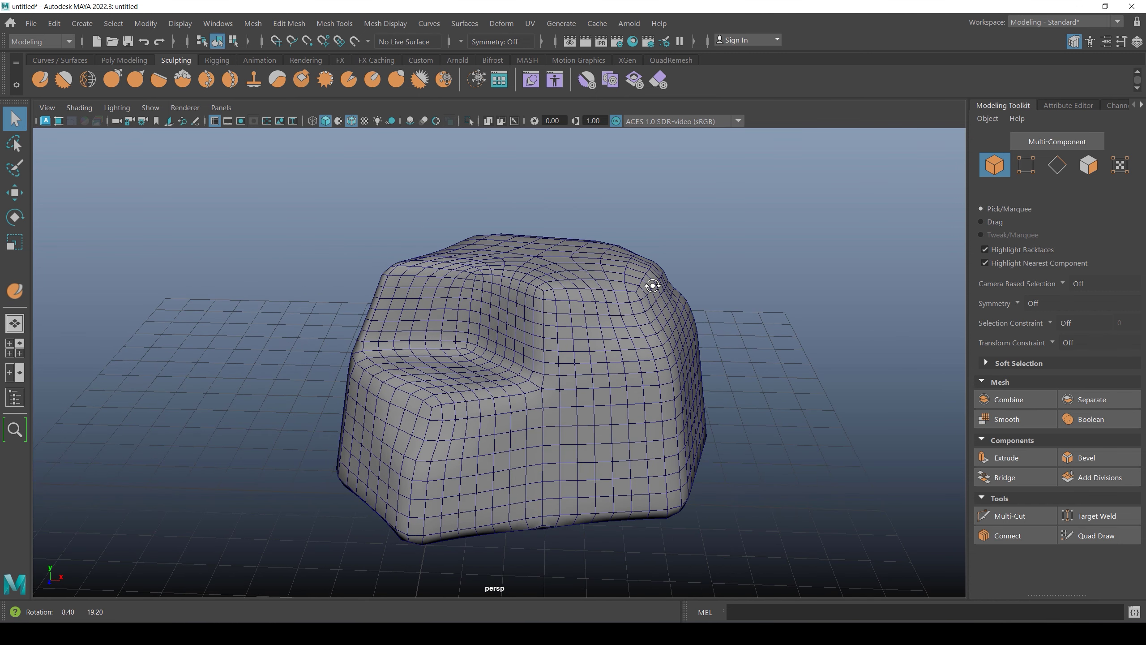